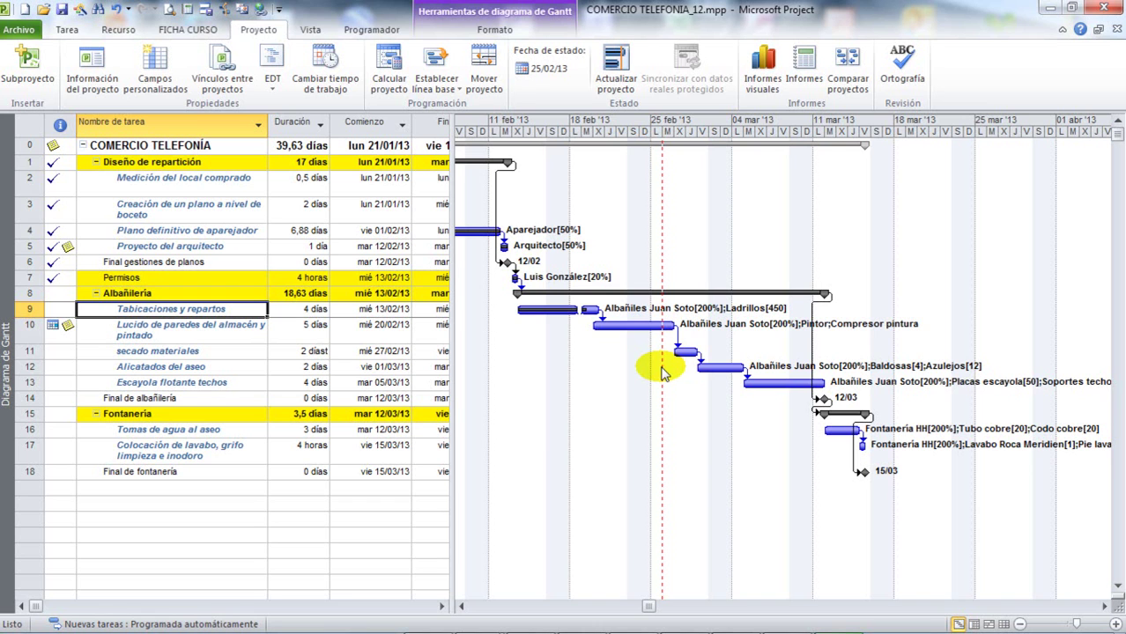
{"action": "right_click", "coordinate": [599, 194]}
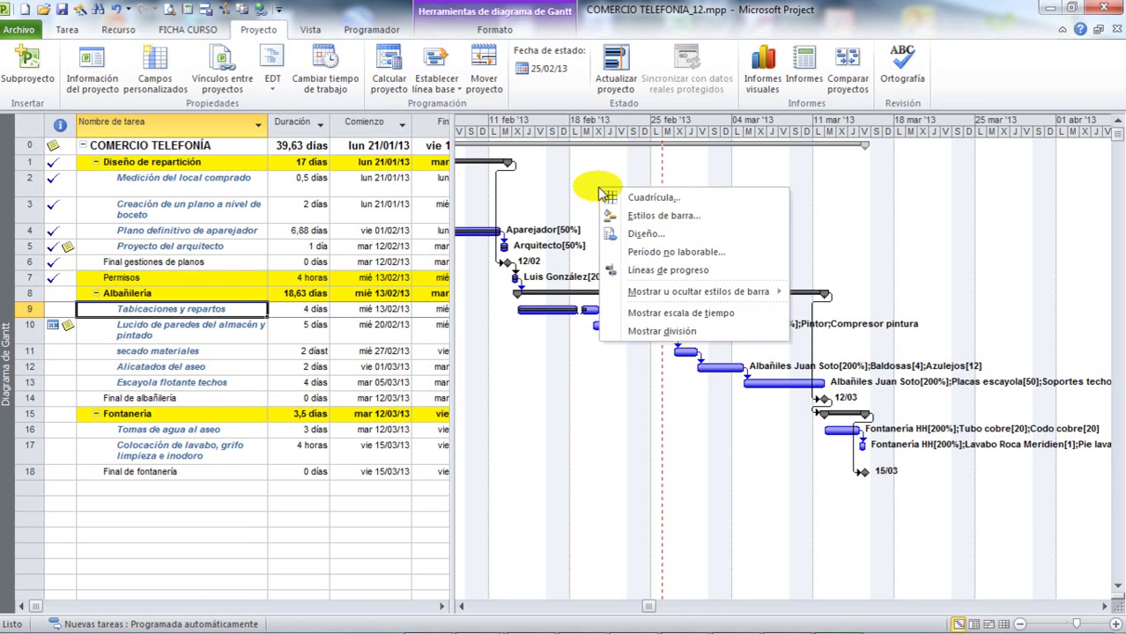
{"action": "left_click", "coordinate": [635, 270]}
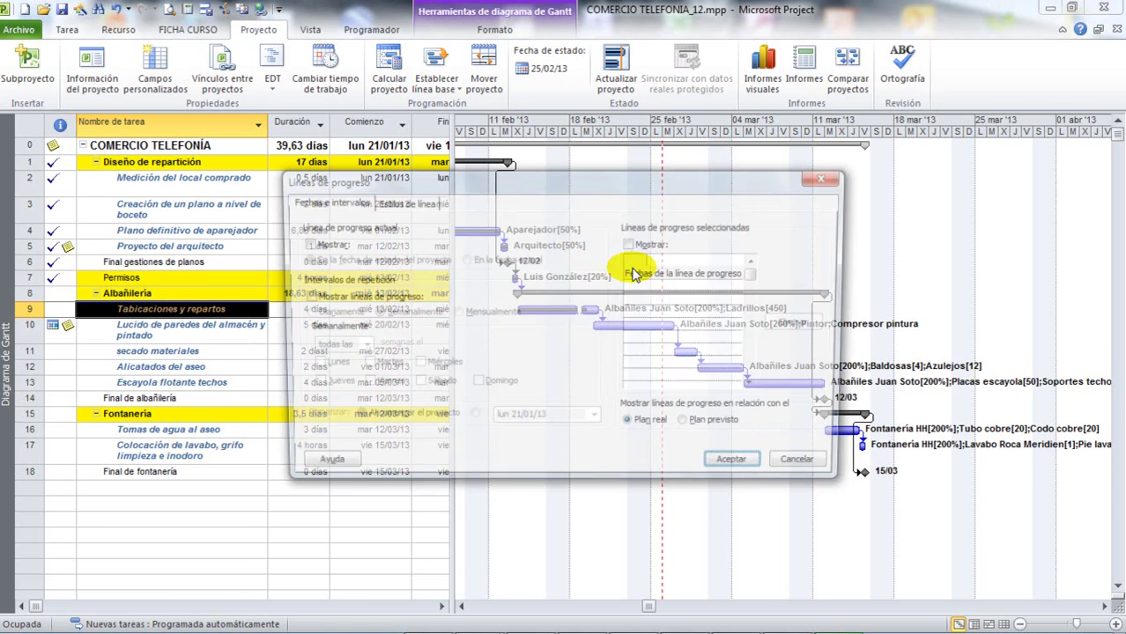
{"action": "left_click", "coordinate": [829, 177]}
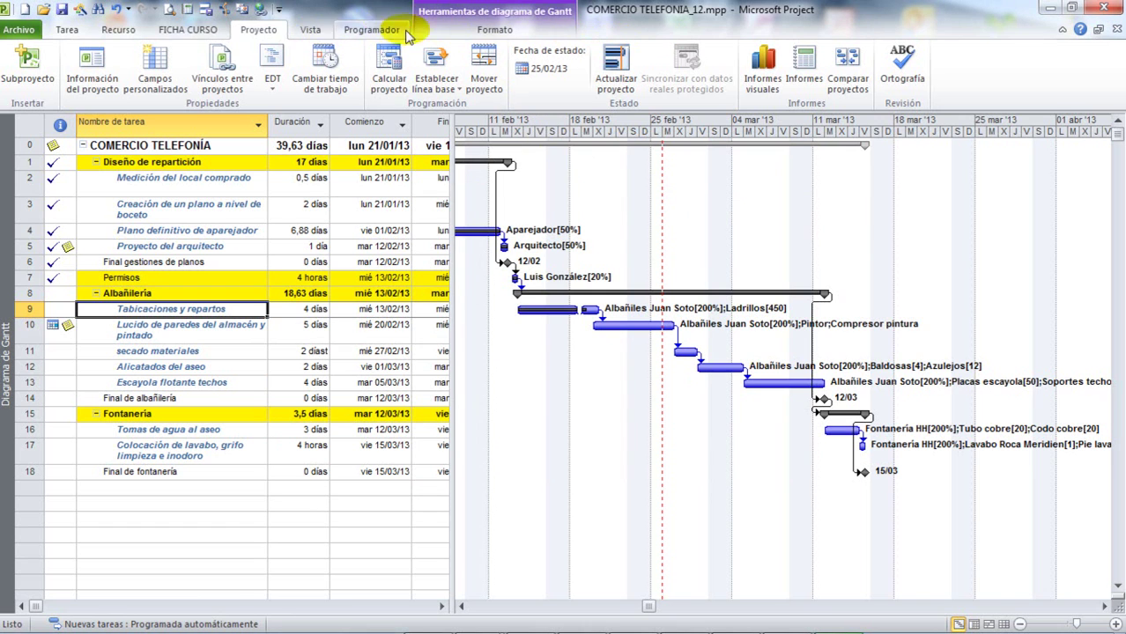
Open the progress line settings and turn on the current progress line at the project status date.
{"action": "left_click", "coordinate": [169, 35]}
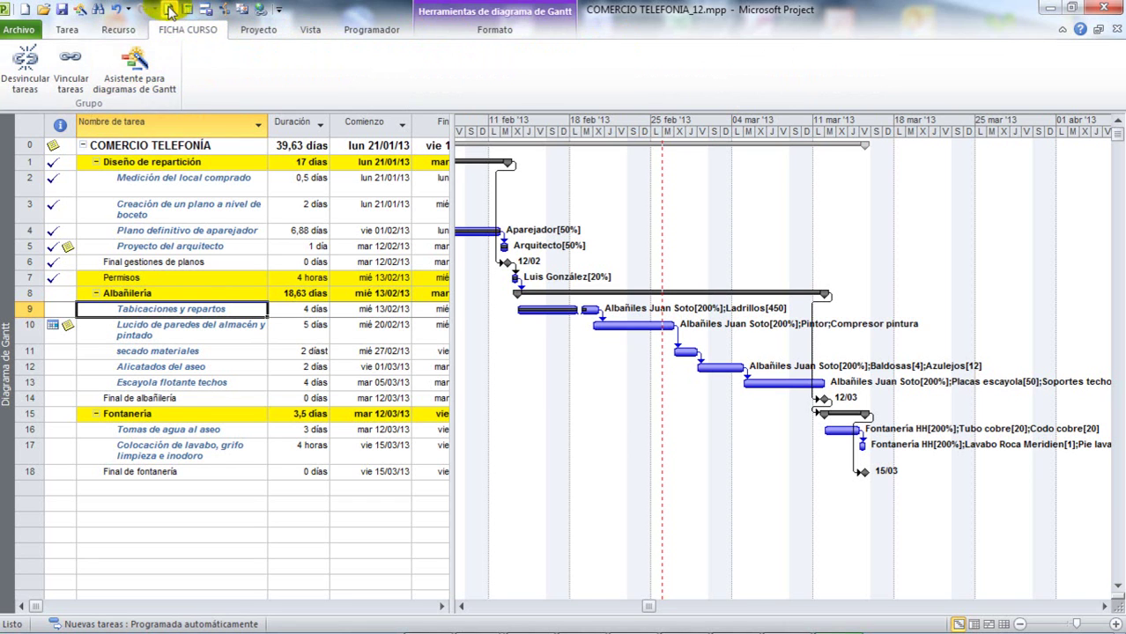
{"action": "left_click", "coordinate": [225, 12]}
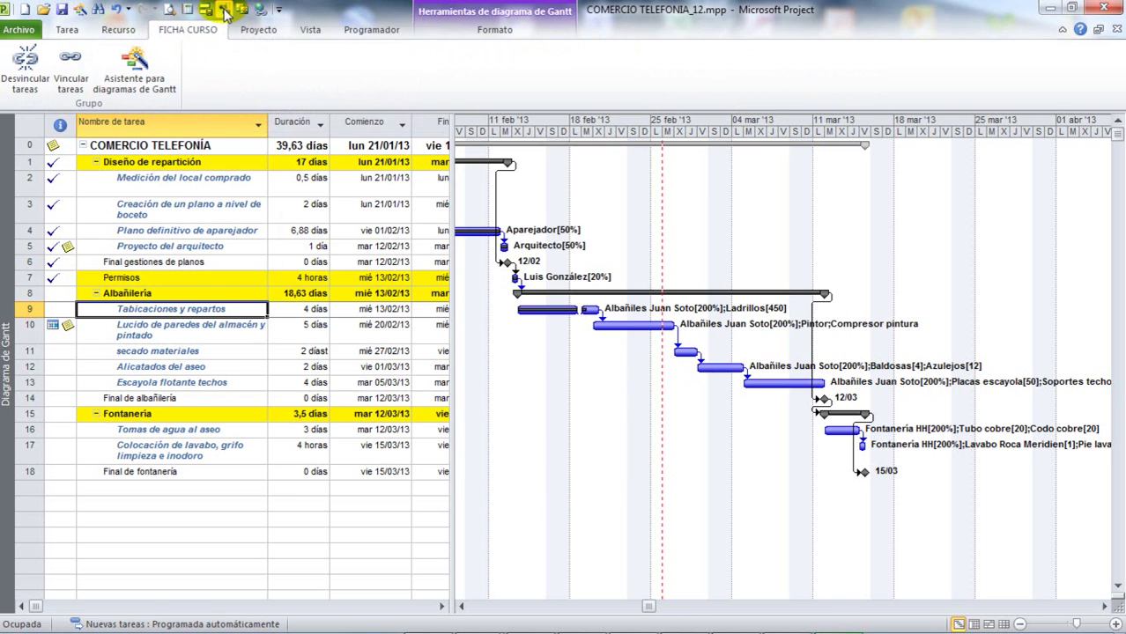
{"action": "left_click_drag", "start_coordinate": [438, 181], "coordinate": [427, 360]}
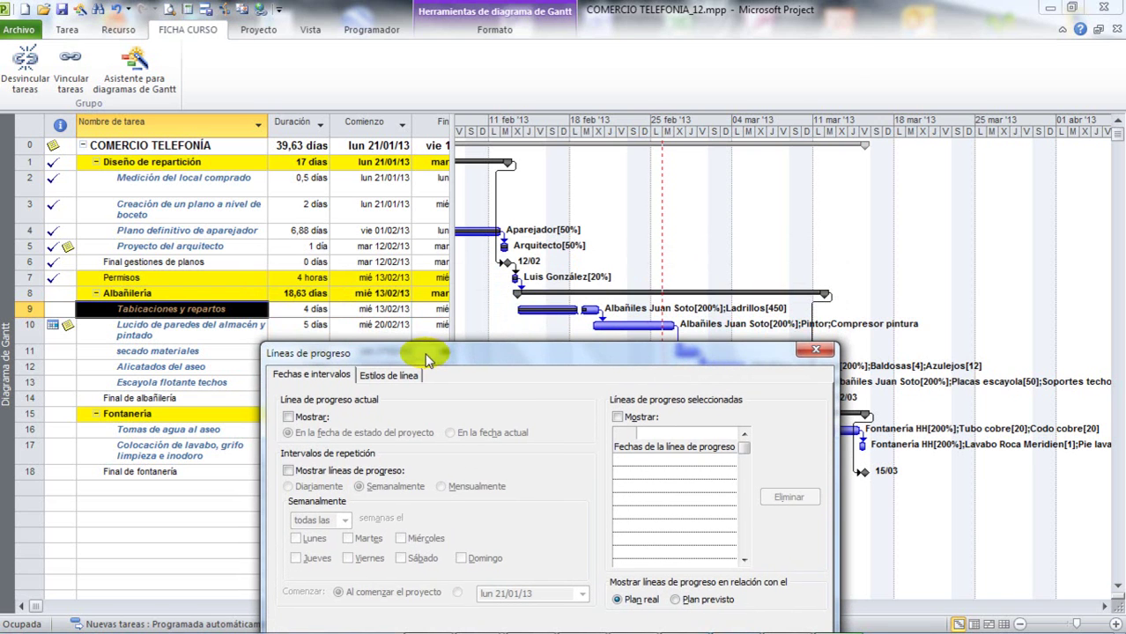
{"action": "left_click", "coordinate": [288, 418]}
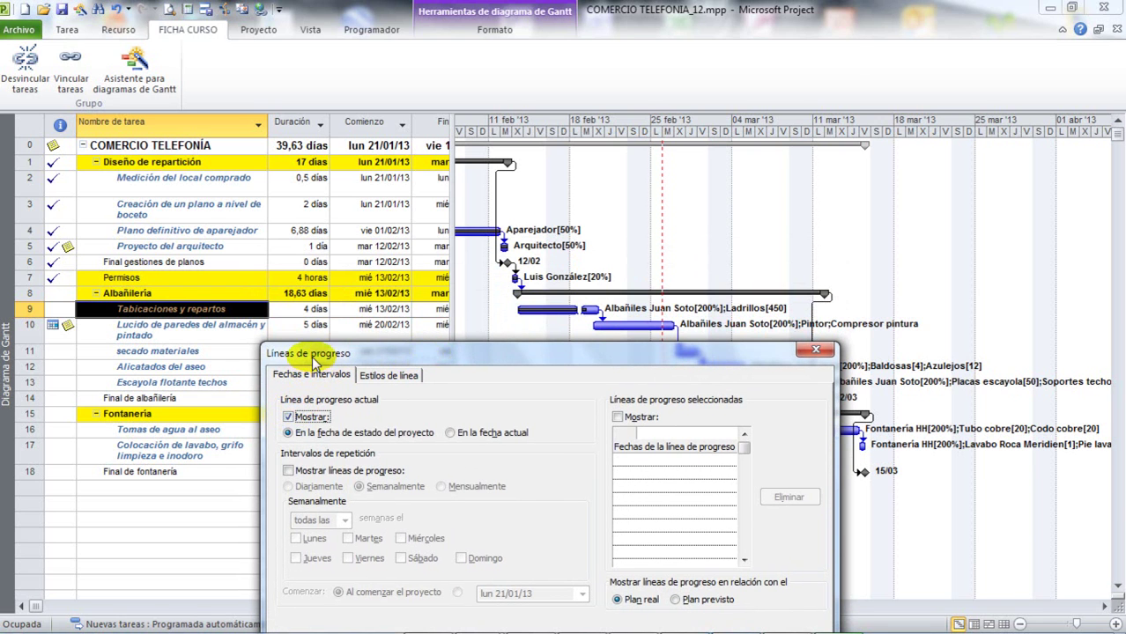
{"action": "left_click_drag", "start_coordinate": [314, 363], "coordinate": [309, 346]}
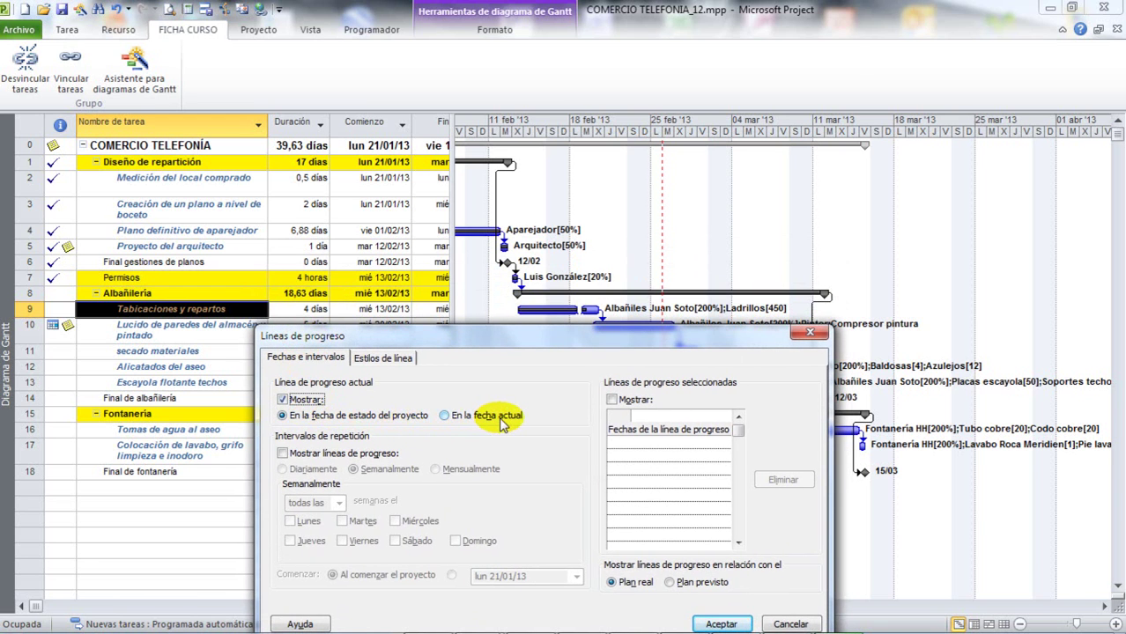
{"action": "left_click_drag", "start_coordinate": [491, 346], "coordinate": [494, 328]}
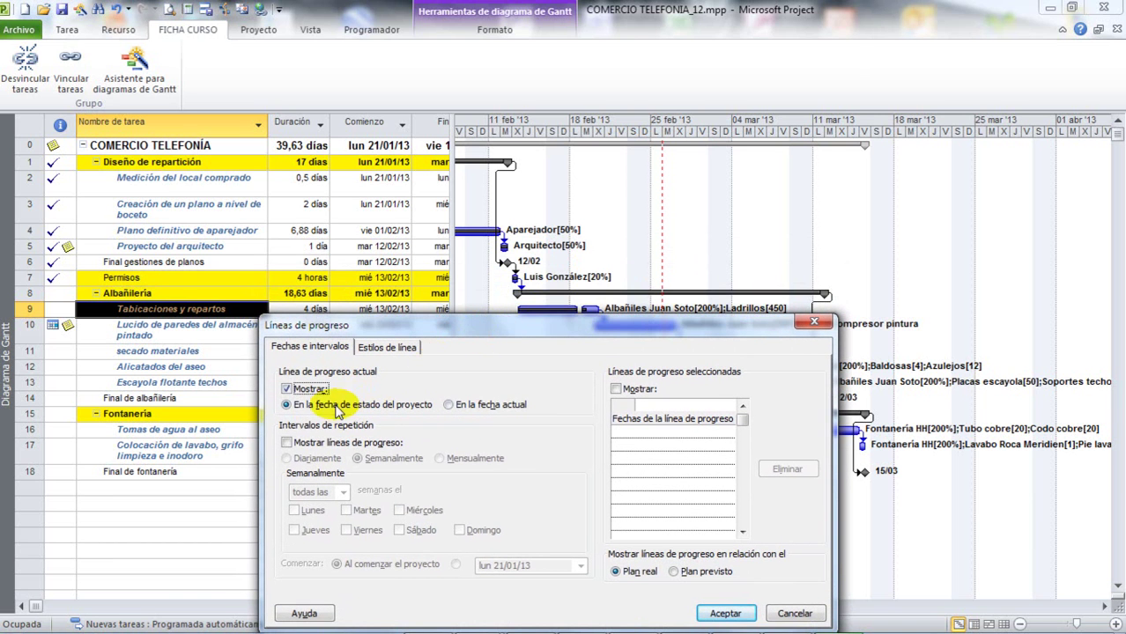
Leave recurring progress lines off, base progress lines on "Plan real", and apply the settings to the Gantt chart.
{"action": "left_click", "coordinate": [288, 445]}
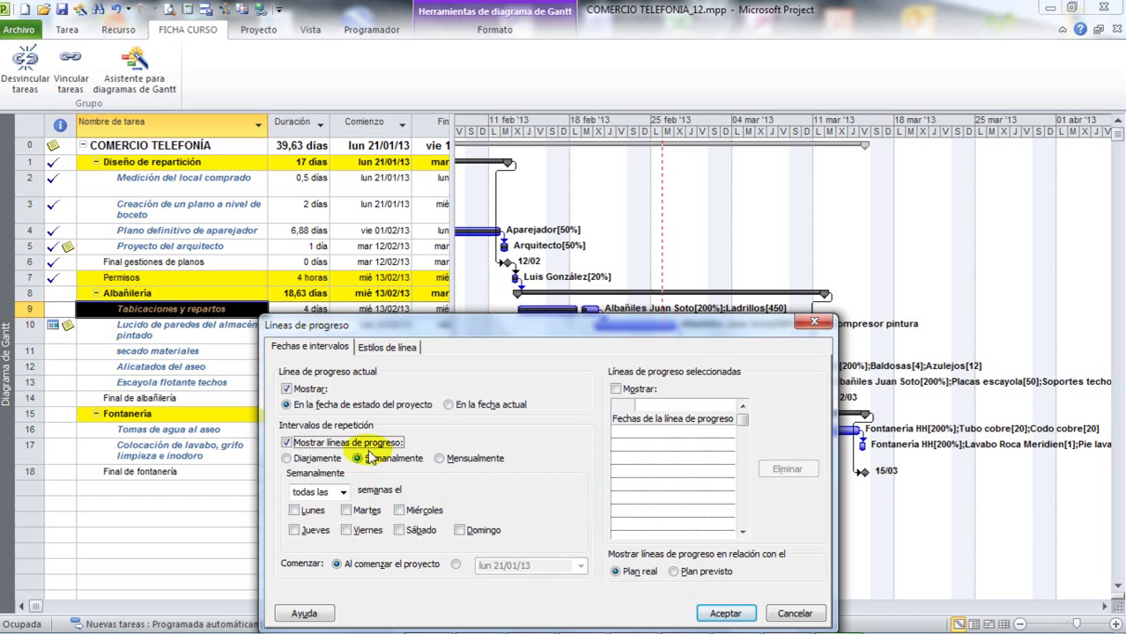
{"action": "left_click", "coordinate": [287, 443]}
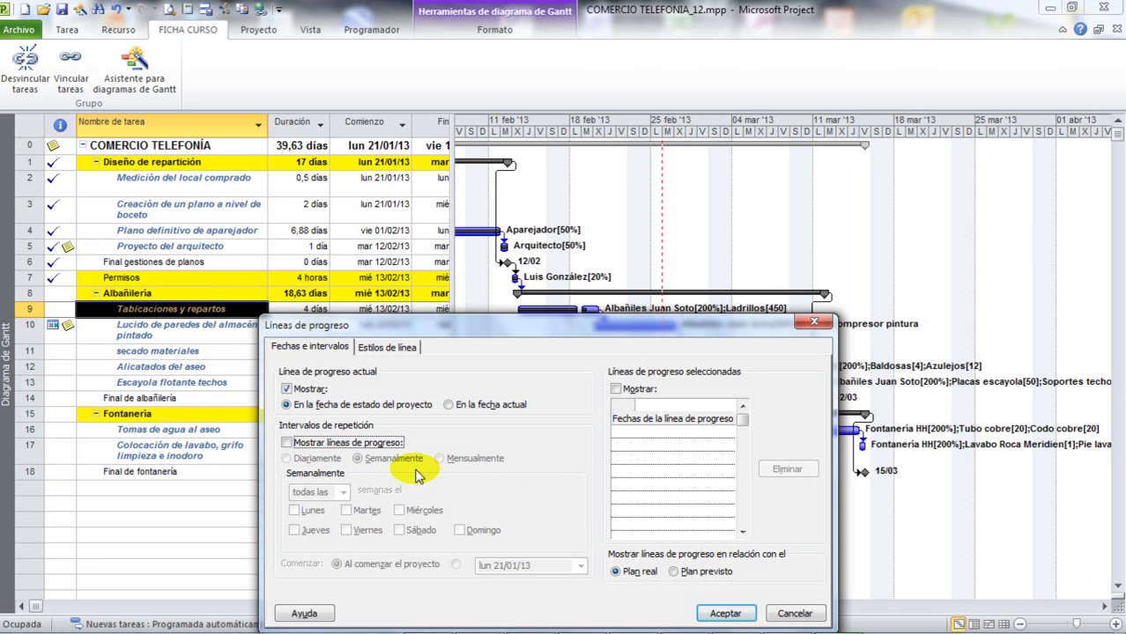
{"action": "left_click_drag", "start_coordinate": [385, 335], "coordinate": [293, 265]}
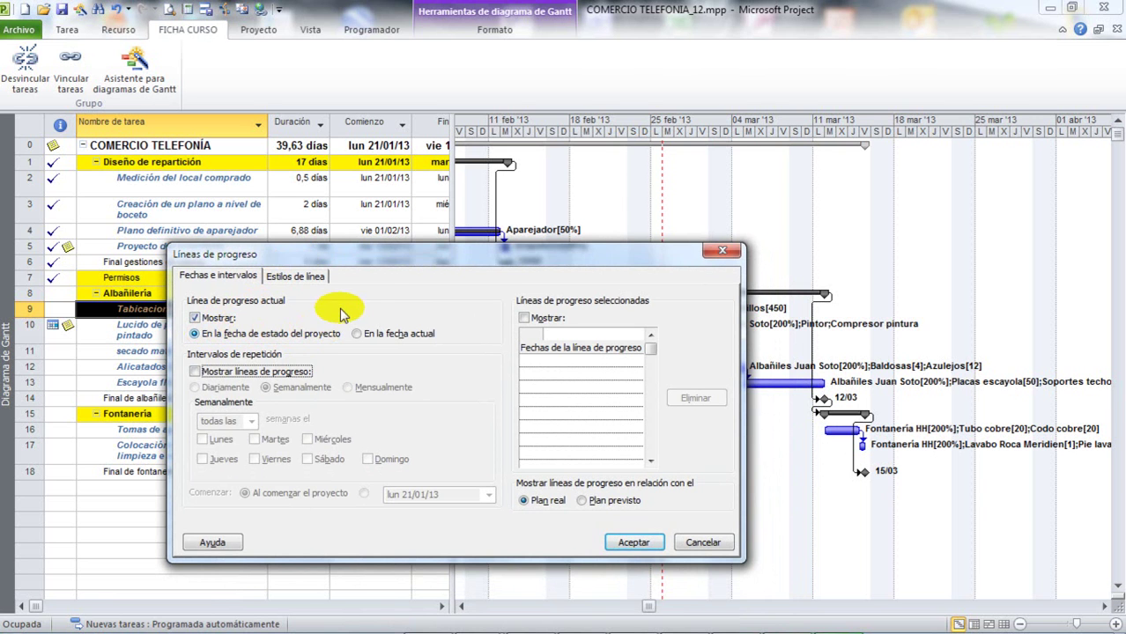
{"action": "left_click_drag", "start_coordinate": [384, 254], "coordinate": [297, 356]}
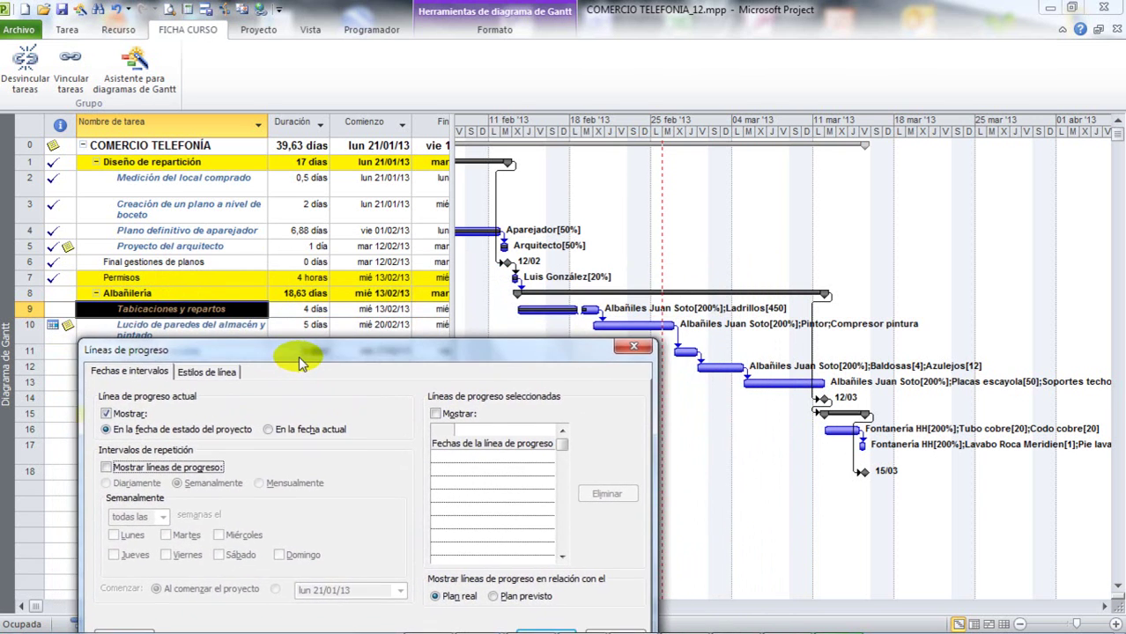
{"action": "left_click", "coordinate": [448, 601]}
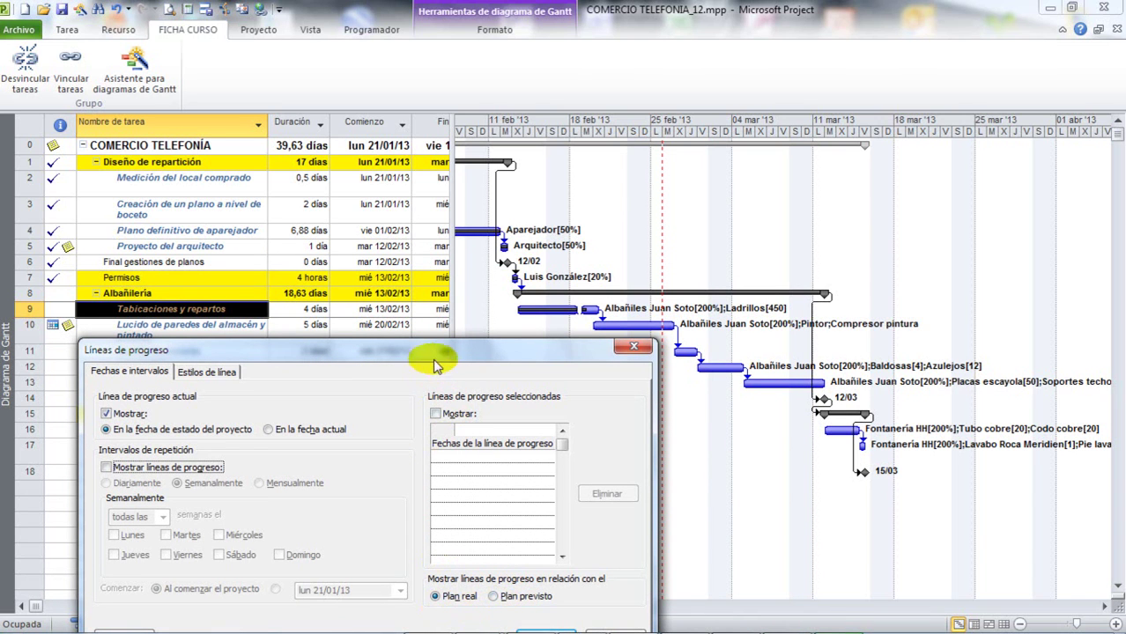
{"action": "left_click_drag", "start_coordinate": [450, 349], "coordinate": [449, 291]}
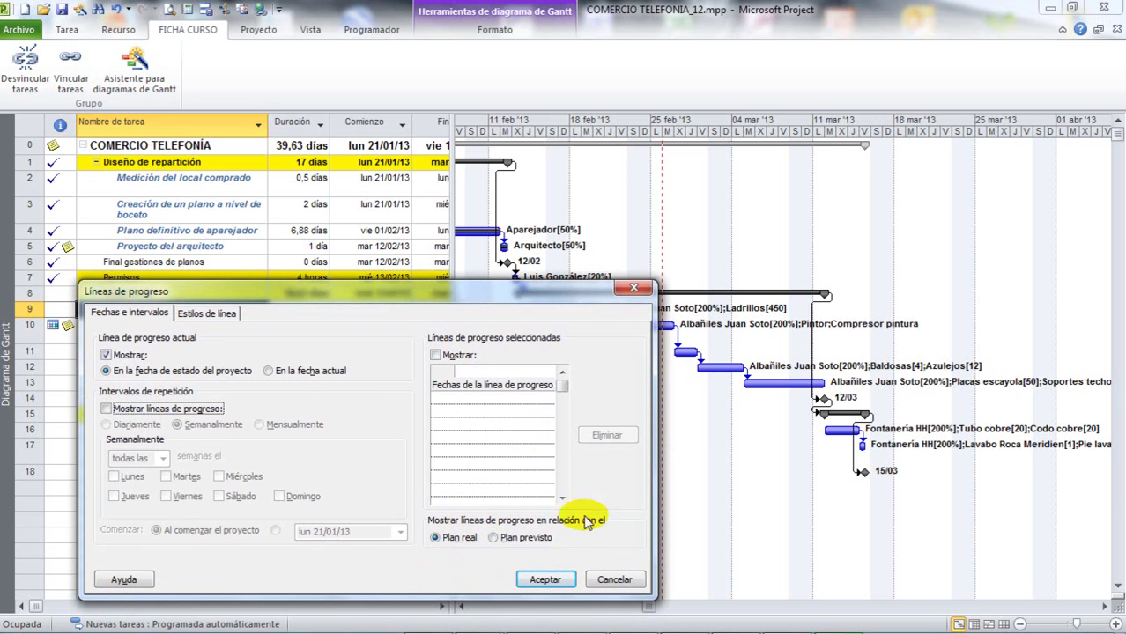
{"action": "left_click", "coordinate": [546, 578]}
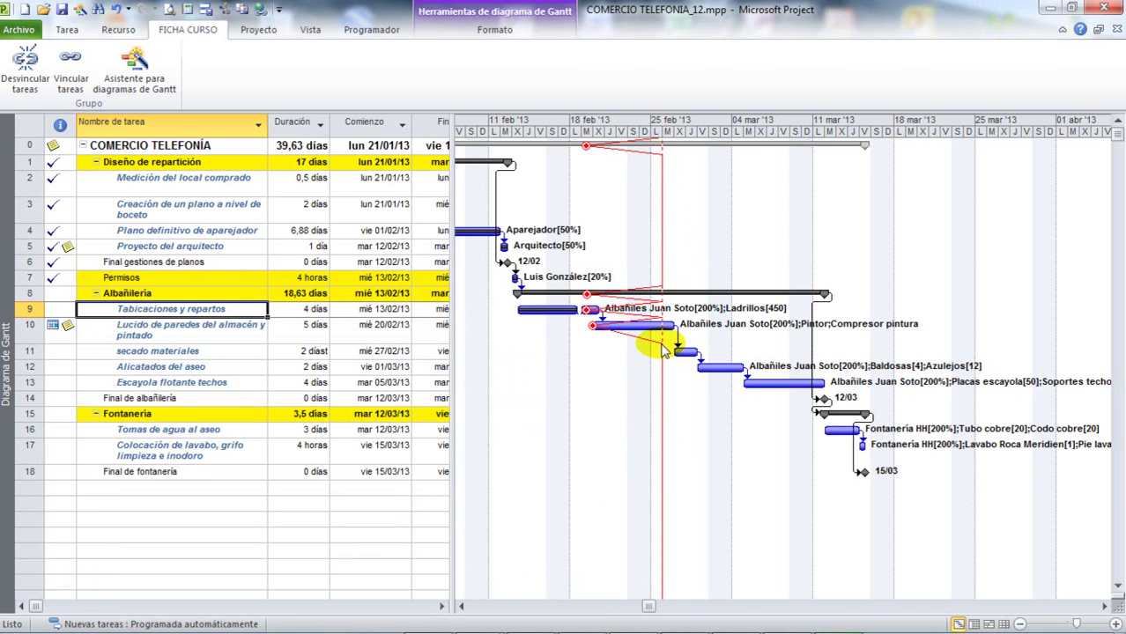
Mark the task "Tabicaciones y repartos" as 100% complete.
{"action": "mouse_move", "coordinate": [662, 325]}
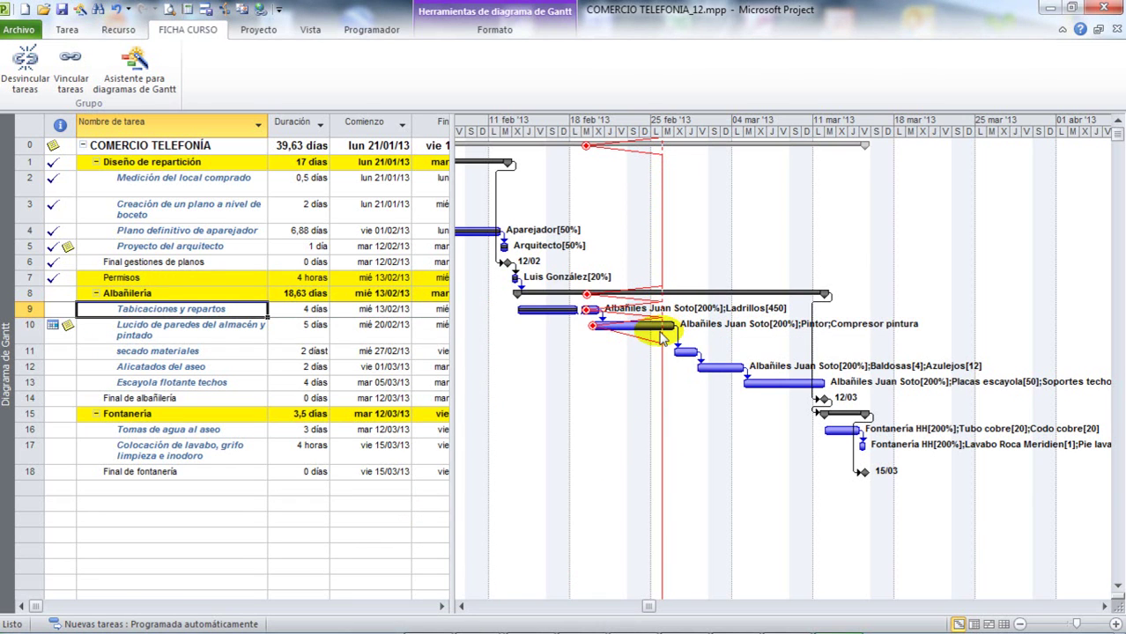
{"action": "mouse_move", "coordinate": [660, 326]}
{"action": "left_mouse_down"}
{"action": "mouse_move", "coordinate": [604, 329]}
{"action": "mouse_move", "coordinate": [649, 338]}
{"action": "left_mouse_up"}
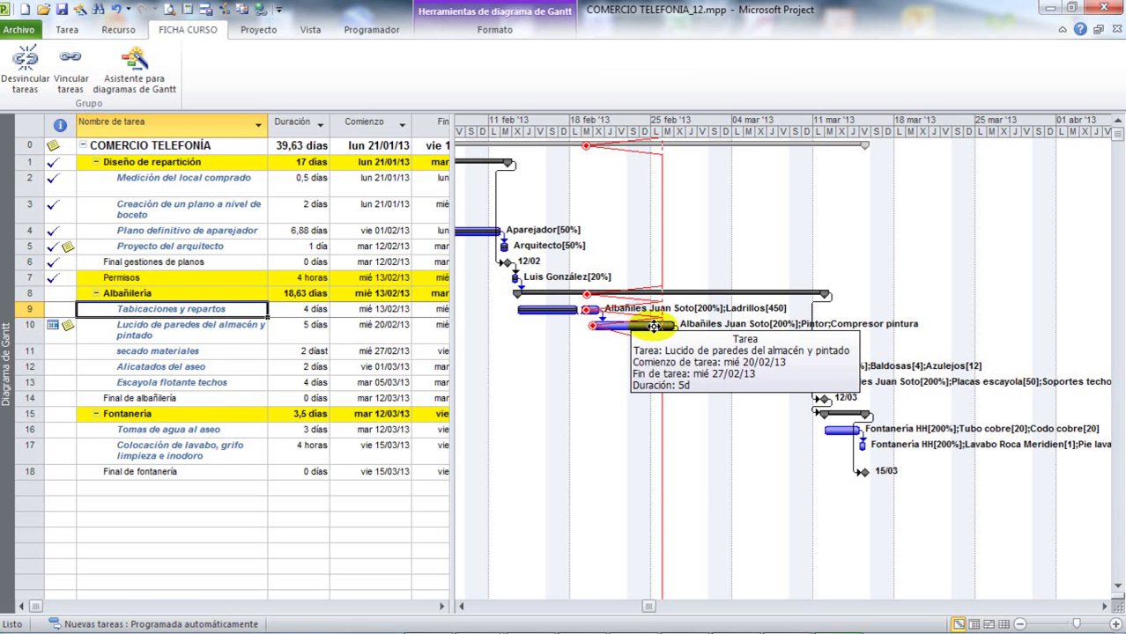
{"action": "left_click_drag", "start_coordinate": [616, 333], "coordinate": [590, 328]}
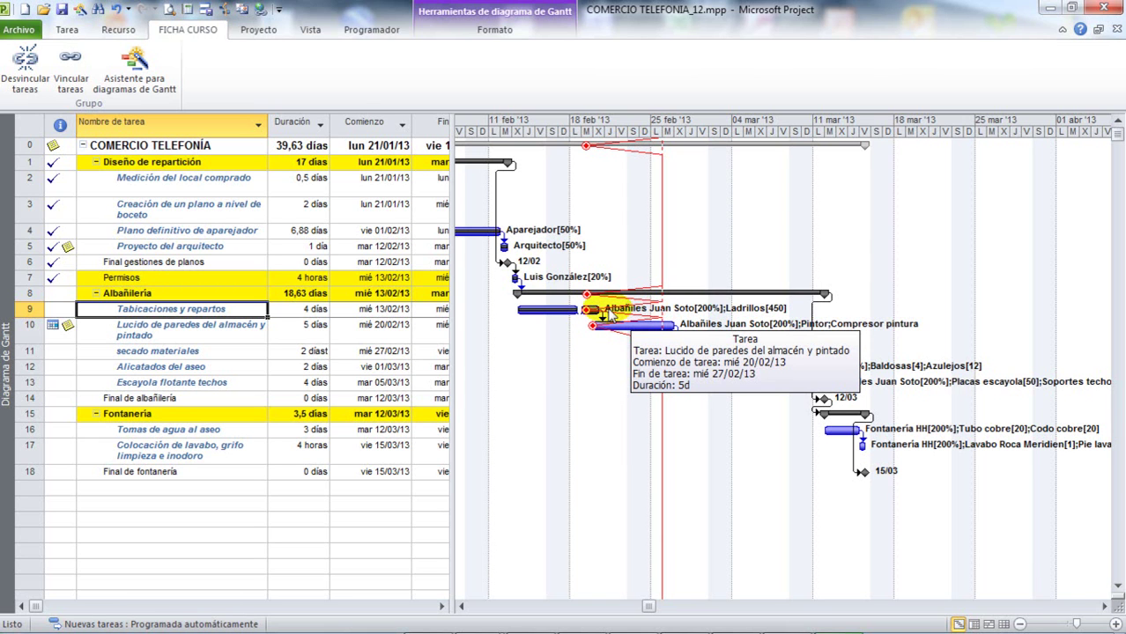
{"action": "mouse_move", "coordinate": [573, 312]}
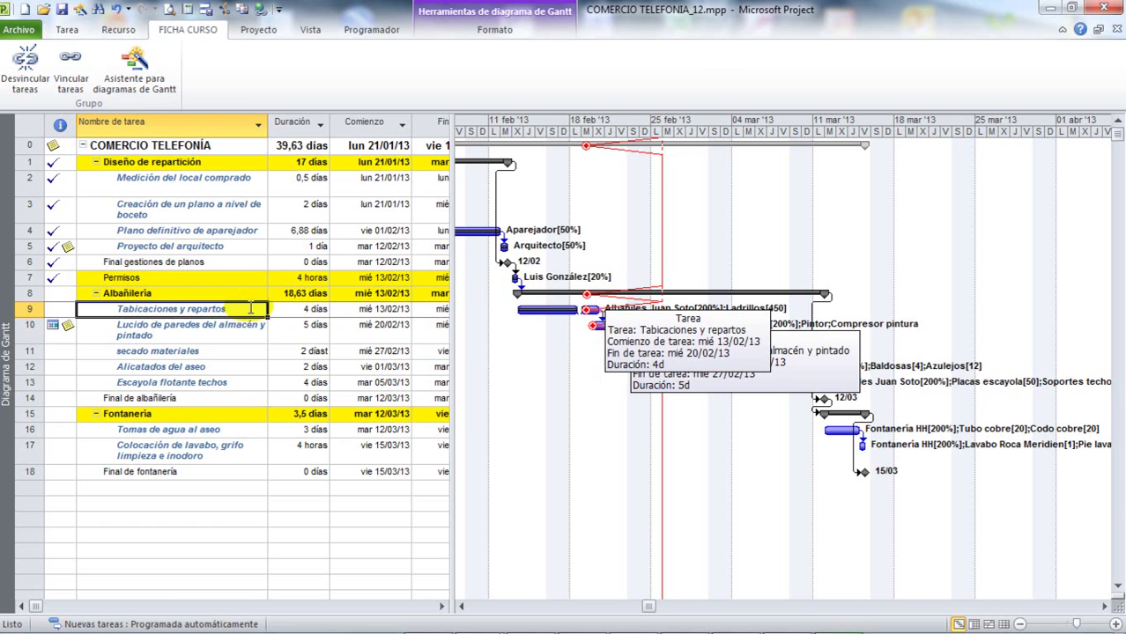
{"action": "left_click", "coordinate": [67, 29]}
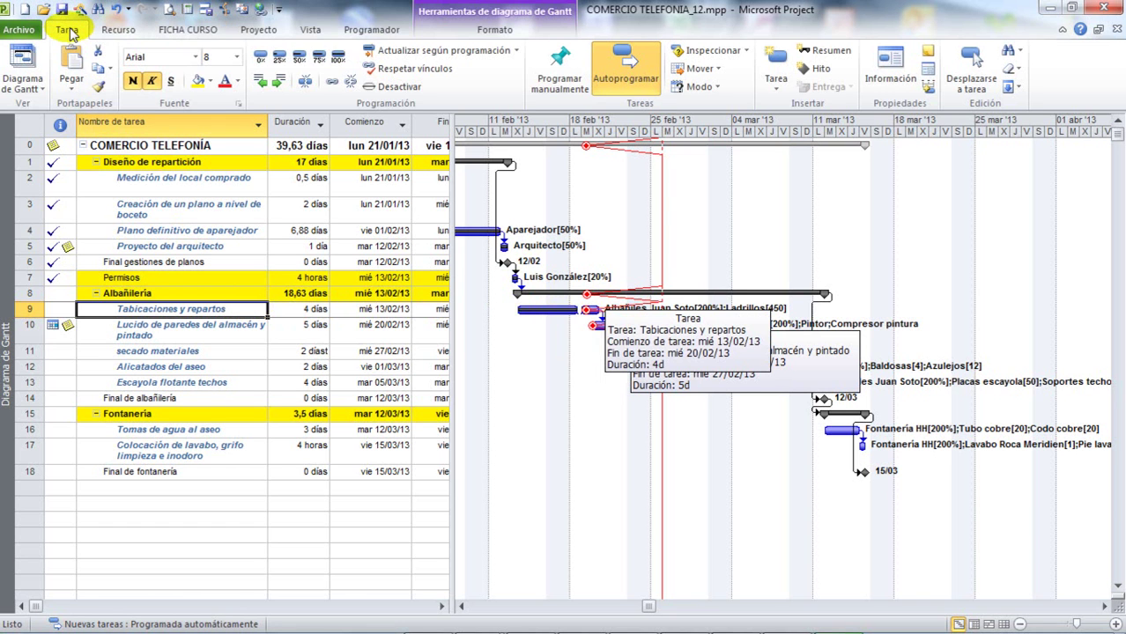
{"action": "left_click", "coordinate": [338, 58]}
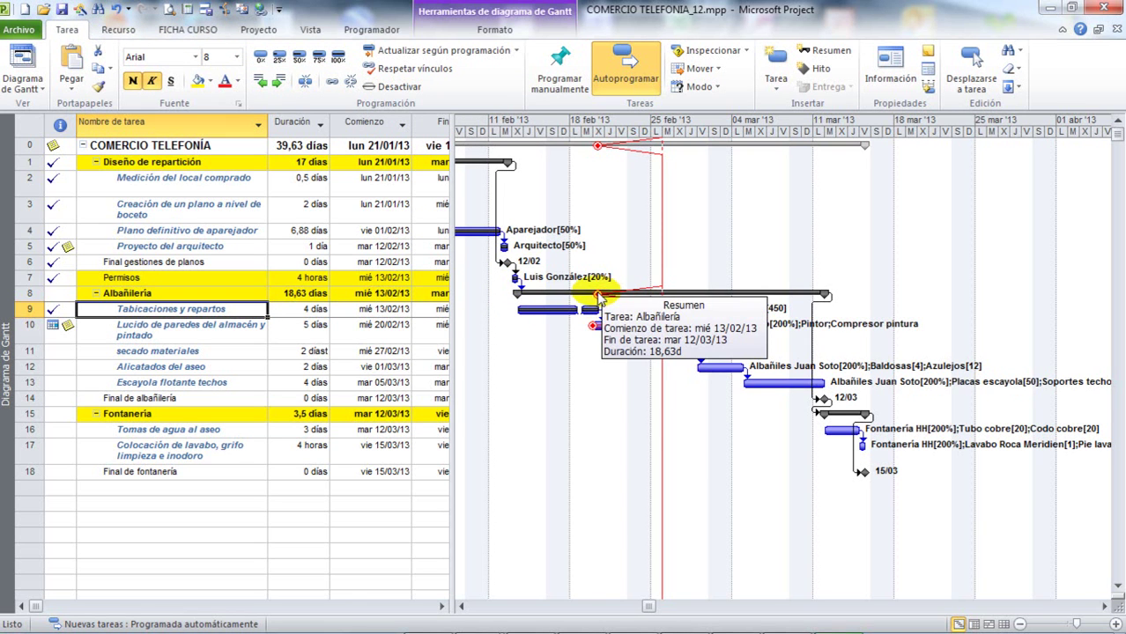
Update "Lucido de paredes del almacén y pintado" according to schedule and check the progress details on its Gantt bar.
{"action": "left_click", "coordinate": [242, 292]}
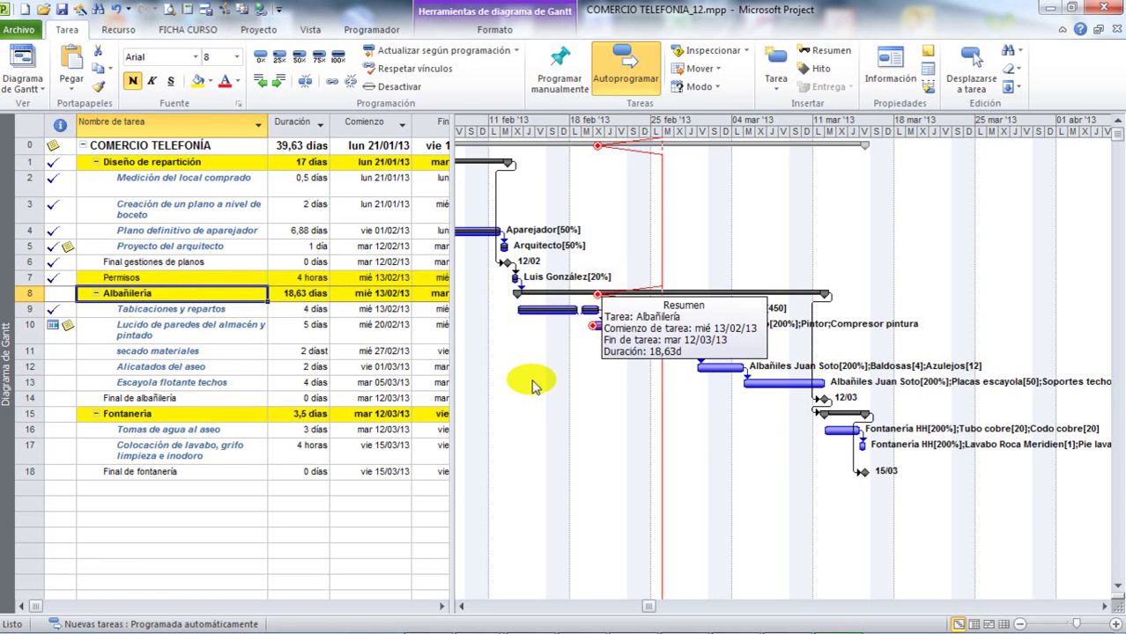
{"action": "scroll", "coordinate": [526, 379], "scroll_direction": "down", "scroll_amount": 1}
{"action": "scroll", "coordinate": [529, 381], "scroll_direction": "up", "scroll_amount": 1}
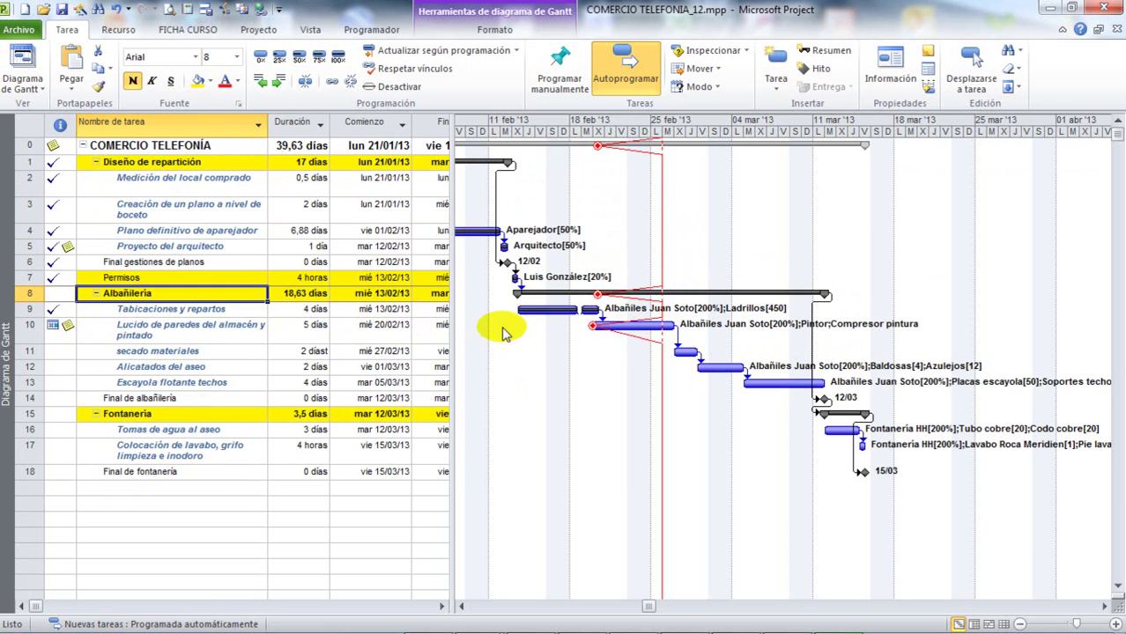
{"action": "left_click", "coordinate": [210, 333]}
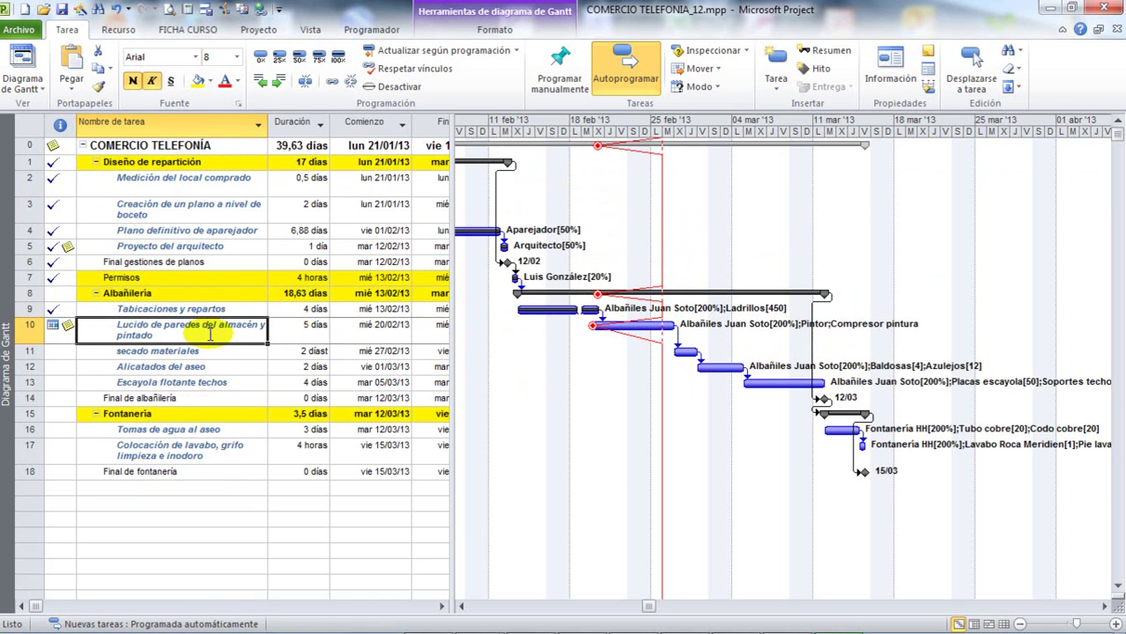
{"action": "left_click", "coordinate": [466, 55]}
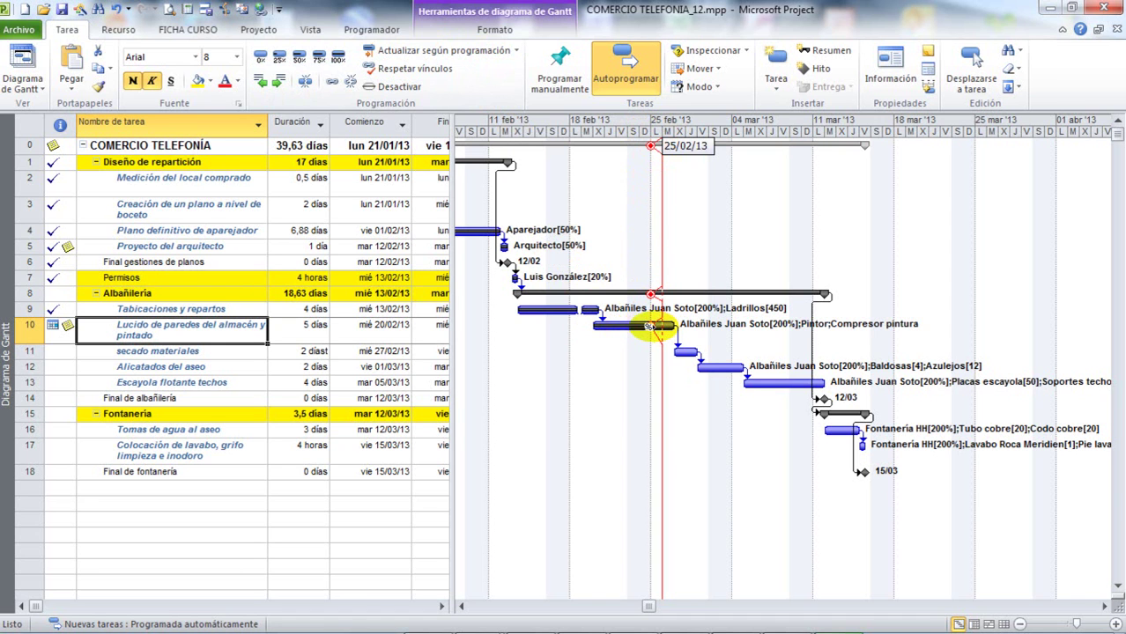
{"action": "mouse_move", "coordinate": [660, 327]}
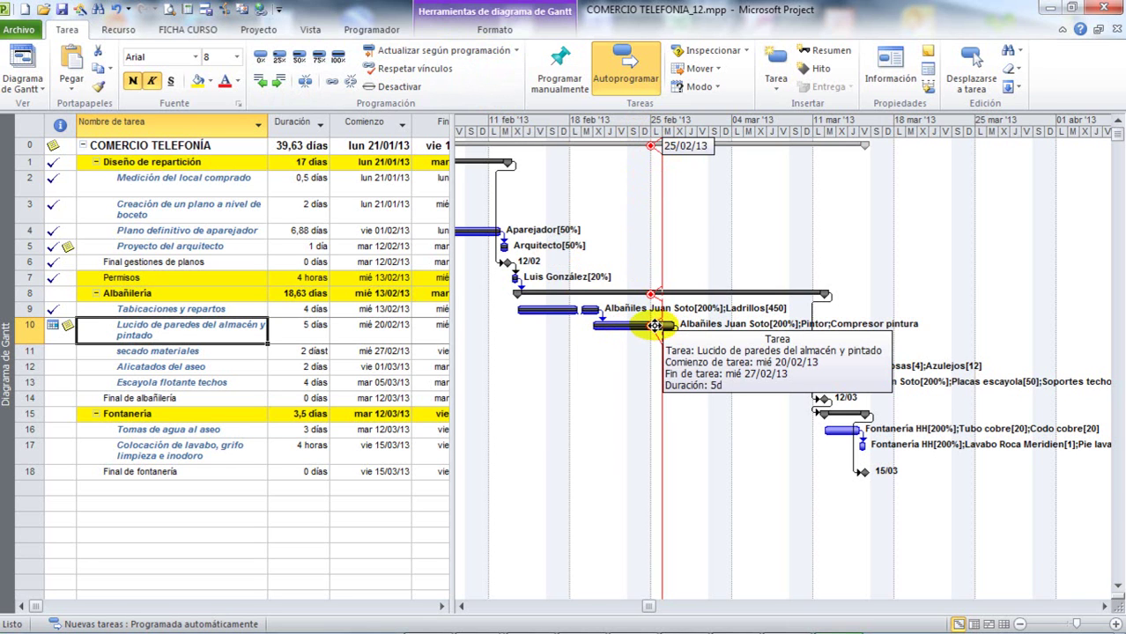
{"action": "left_click_drag", "start_coordinate": [657, 326], "coordinate": [646, 324]}
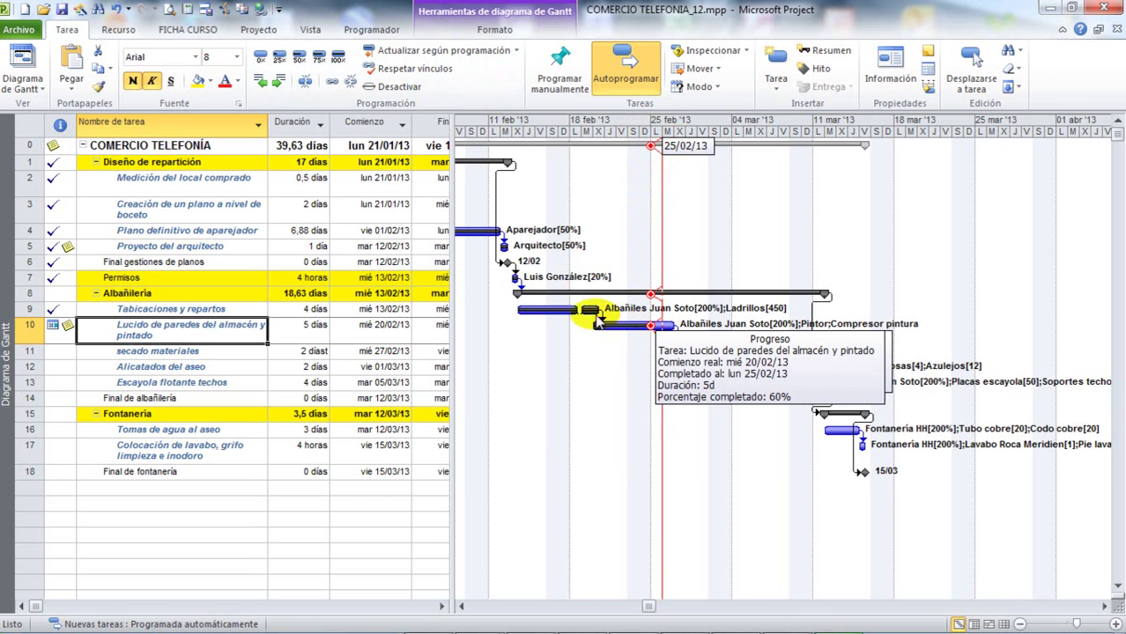
Set "Tabicaciones y repartos" to 50% complete, and restore it to 100%.
{"action": "left_click", "coordinate": [240, 312]}
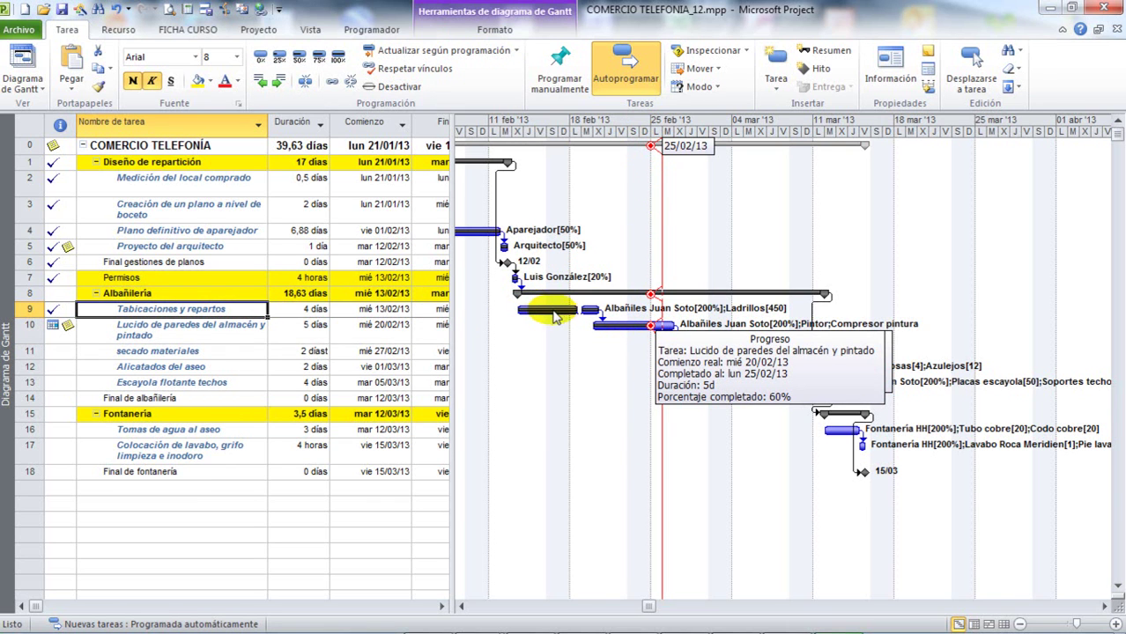
{"action": "left_click", "coordinate": [300, 59]}
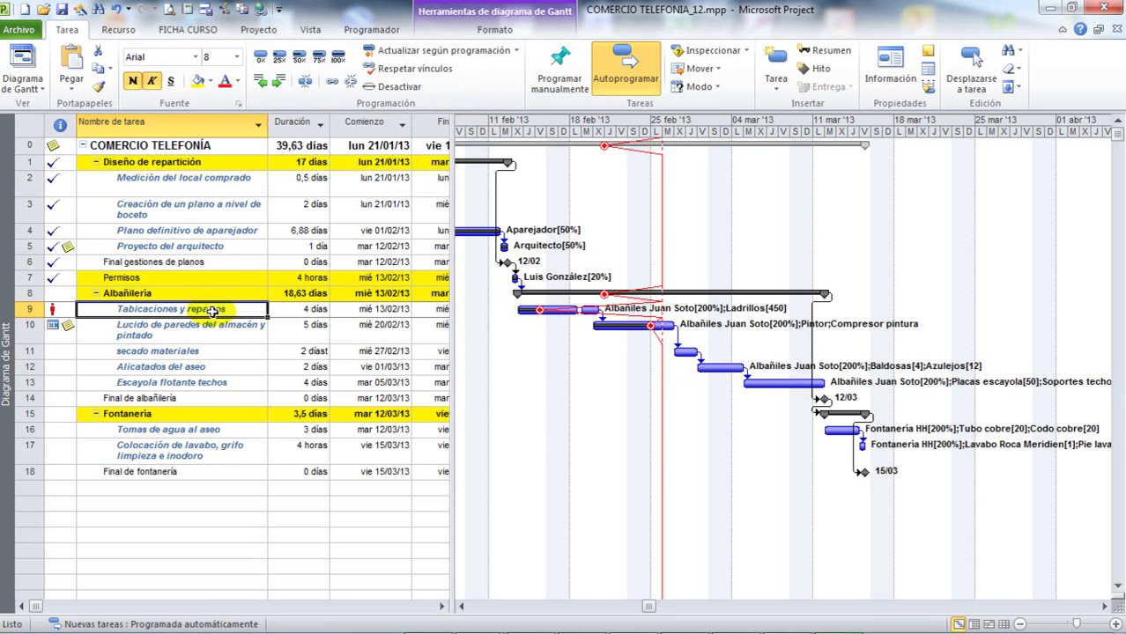
{"action": "left_click", "coordinate": [339, 59]}
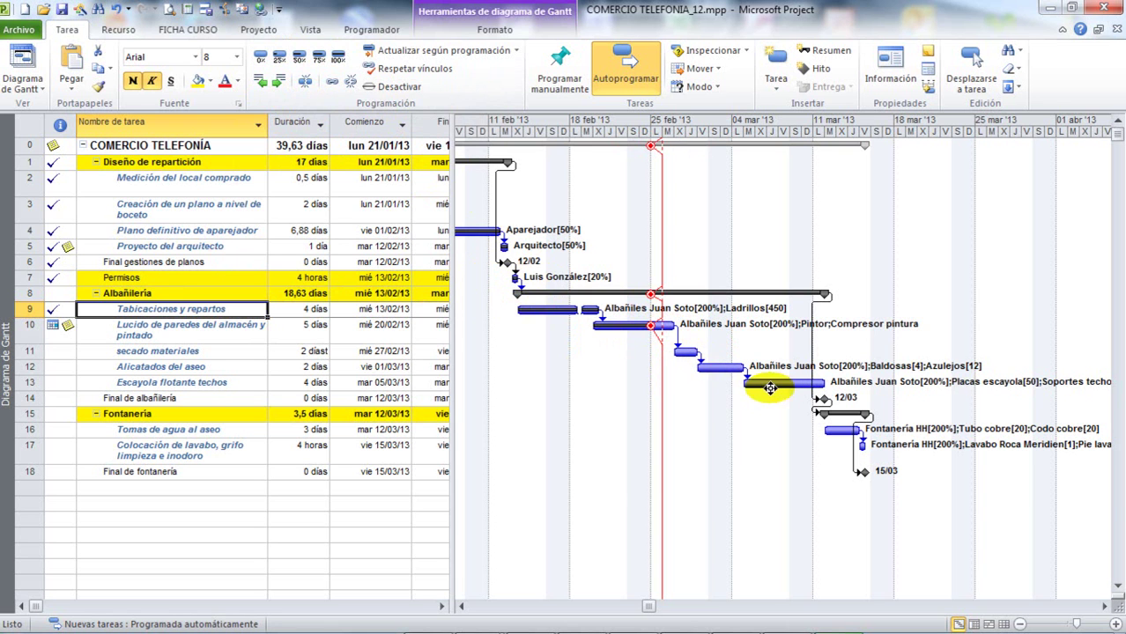
Review the project's advanced calculation options, including how changes to completion percentages extend to the status date.
{"action": "left_click", "coordinate": [19, 32]}
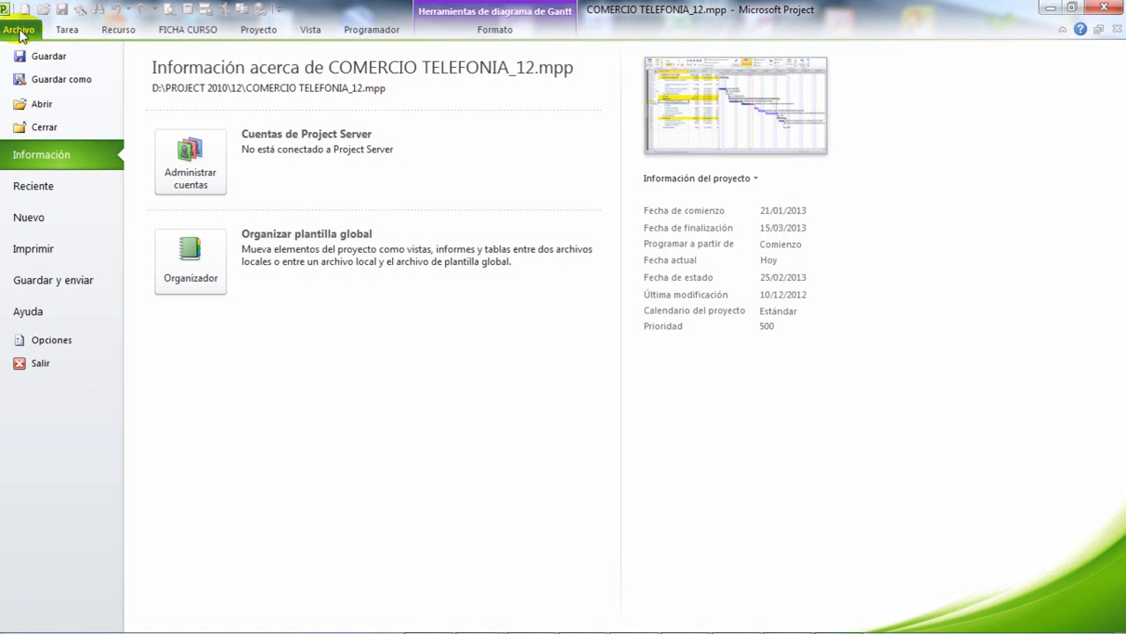
{"action": "left_click", "coordinate": [77, 339]}
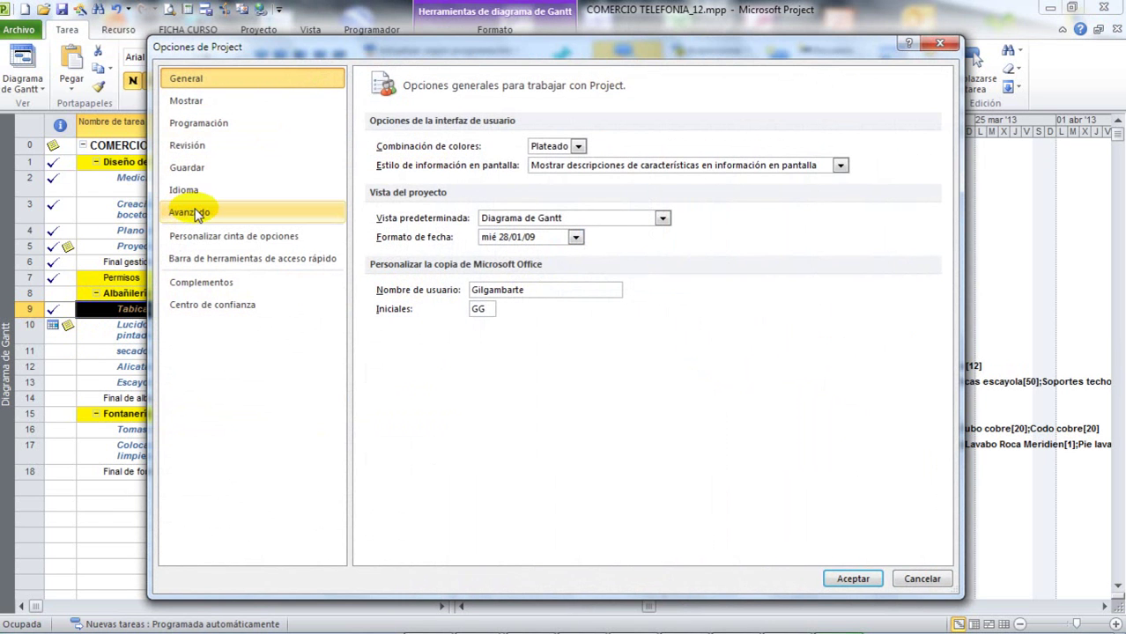
{"action": "left_click", "coordinate": [201, 213]}
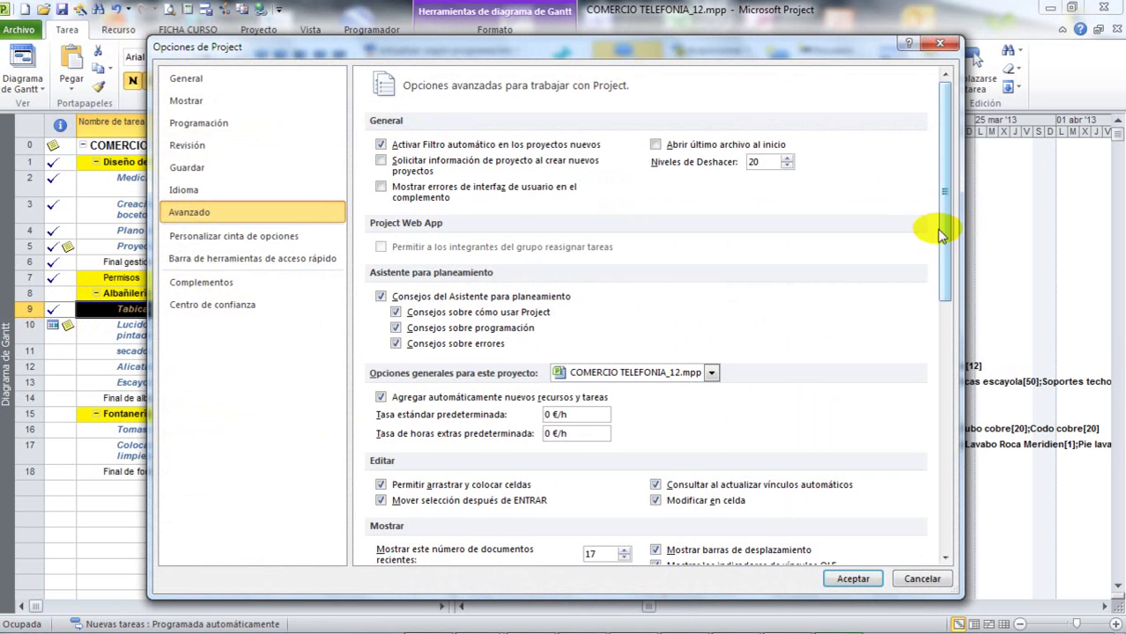
{"action": "scroll", "coordinate": [948, 255], "scroll_direction": "down", "scroll_amount": 1}
{"action": "left_click_drag", "start_coordinate": [949, 255], "coordinate": [934, 537]}
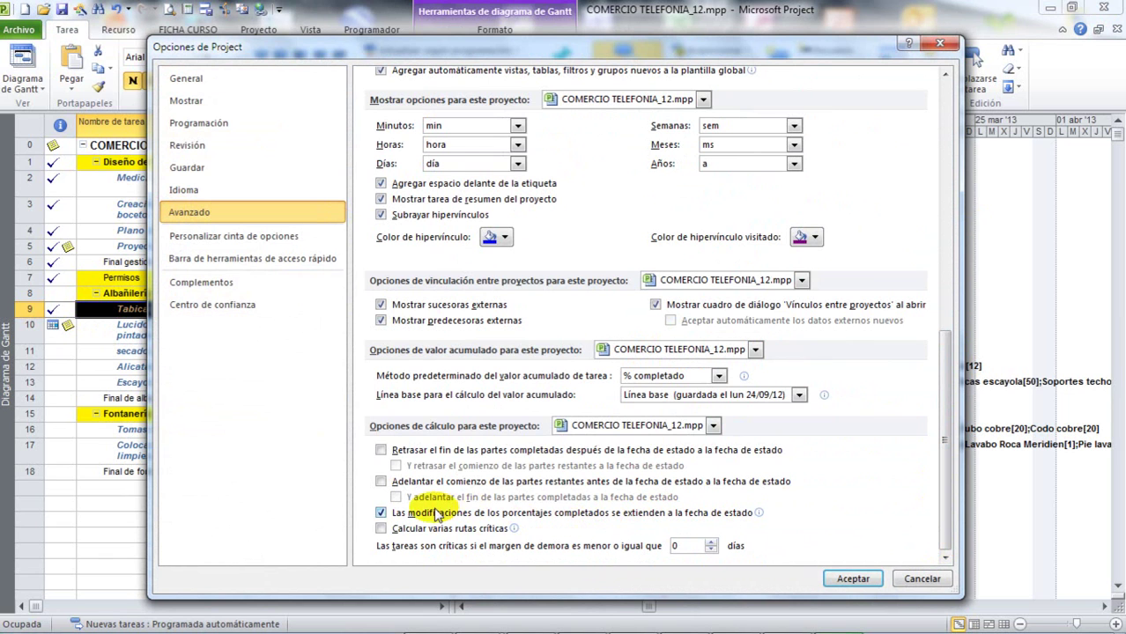
{"action": "mouse_move", "coordinate": [408, 519]}
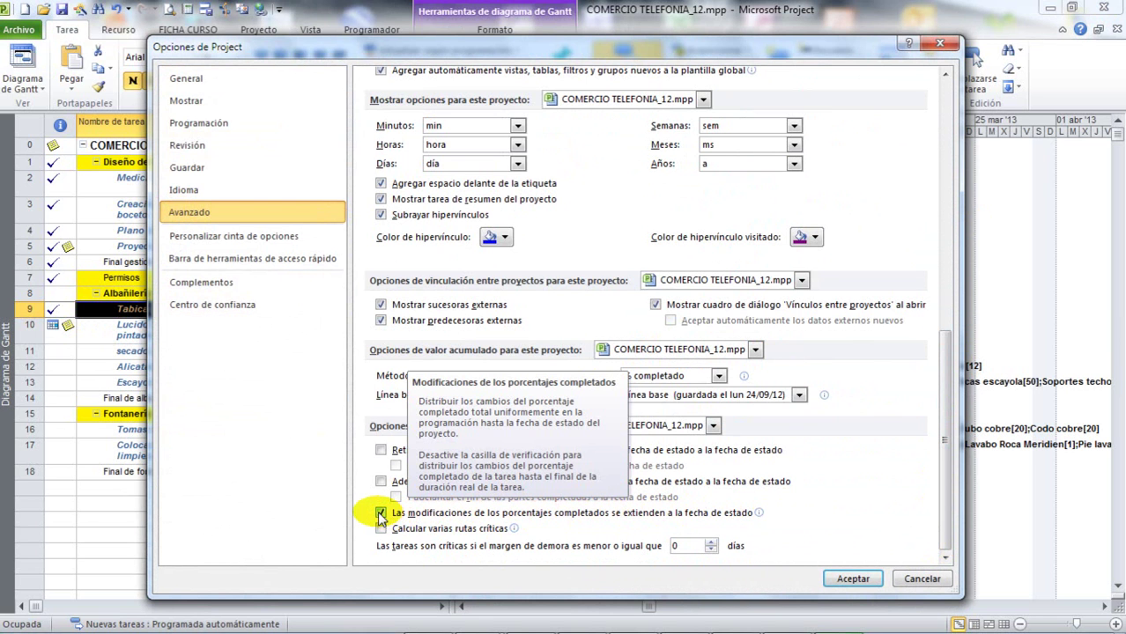
{"action": "left_click", "coordinate": [851, 578]}
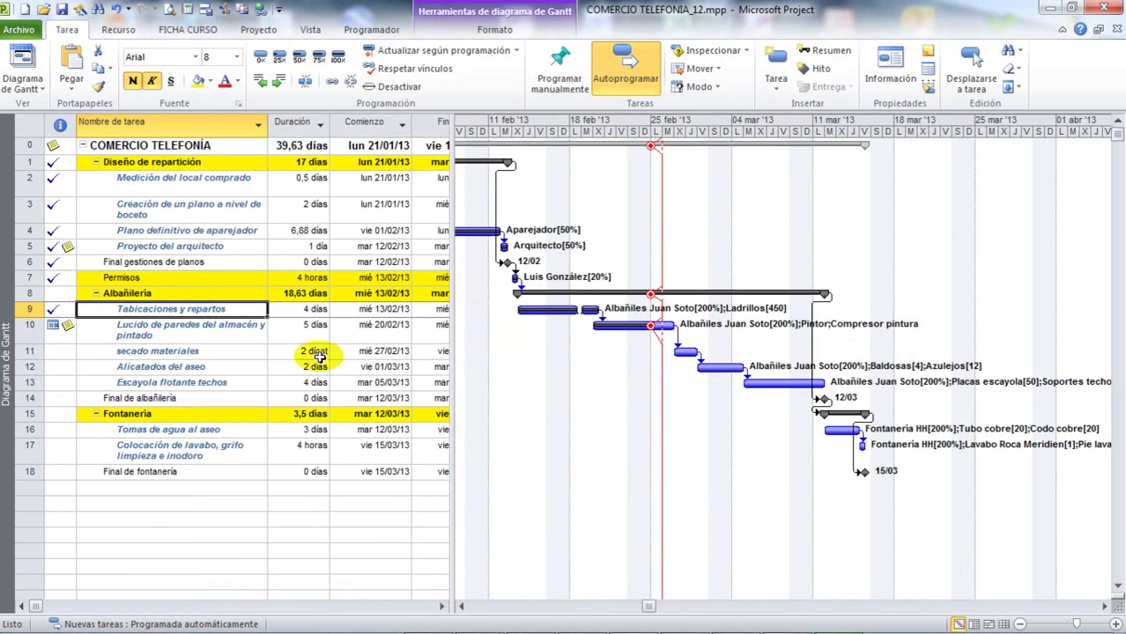
Mark the task "Alicatados del aseo" as 25% complete.
{"action": "left_click", "coordinate": [245, 366]}
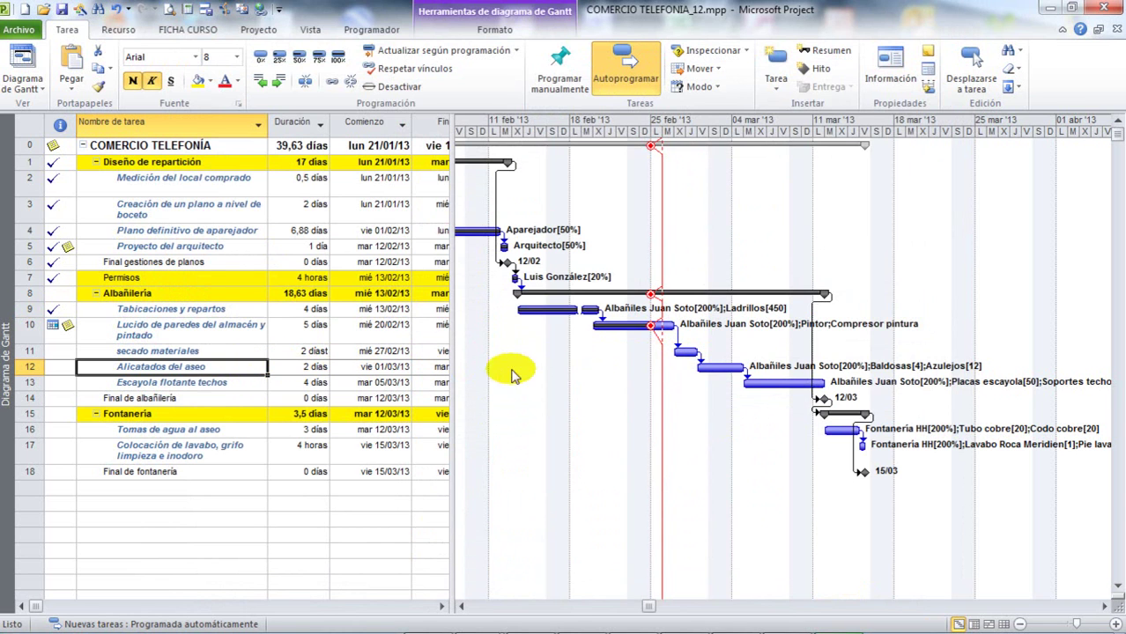
{"action": "mouse_move", "coordinate": [698, 363]}
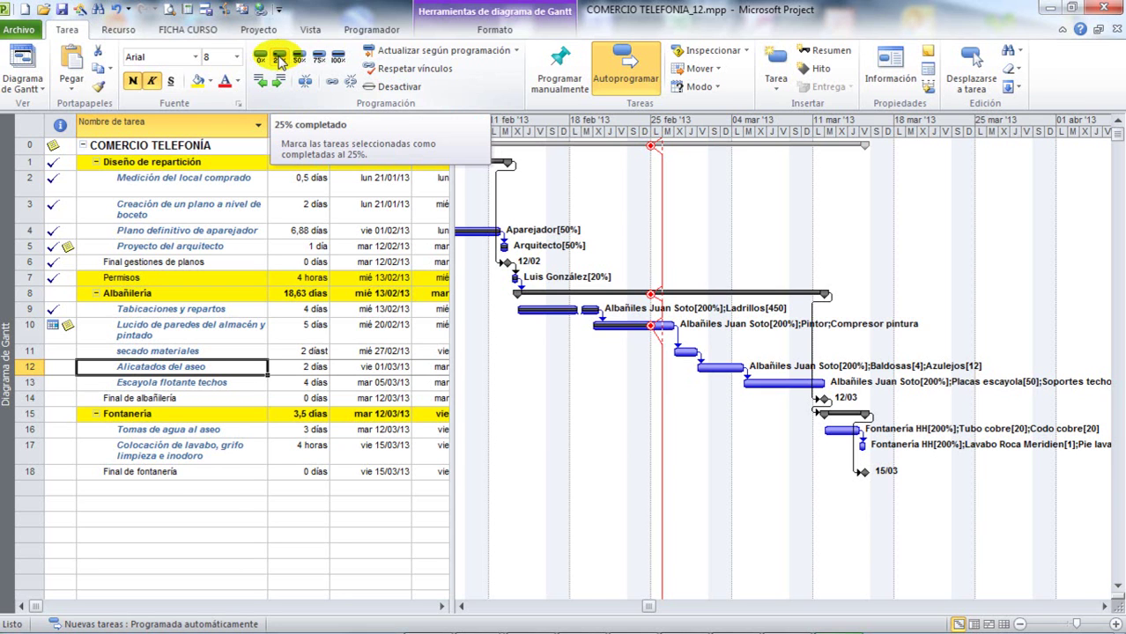
{"action": "left_click", "coordinate": [279, 58]}
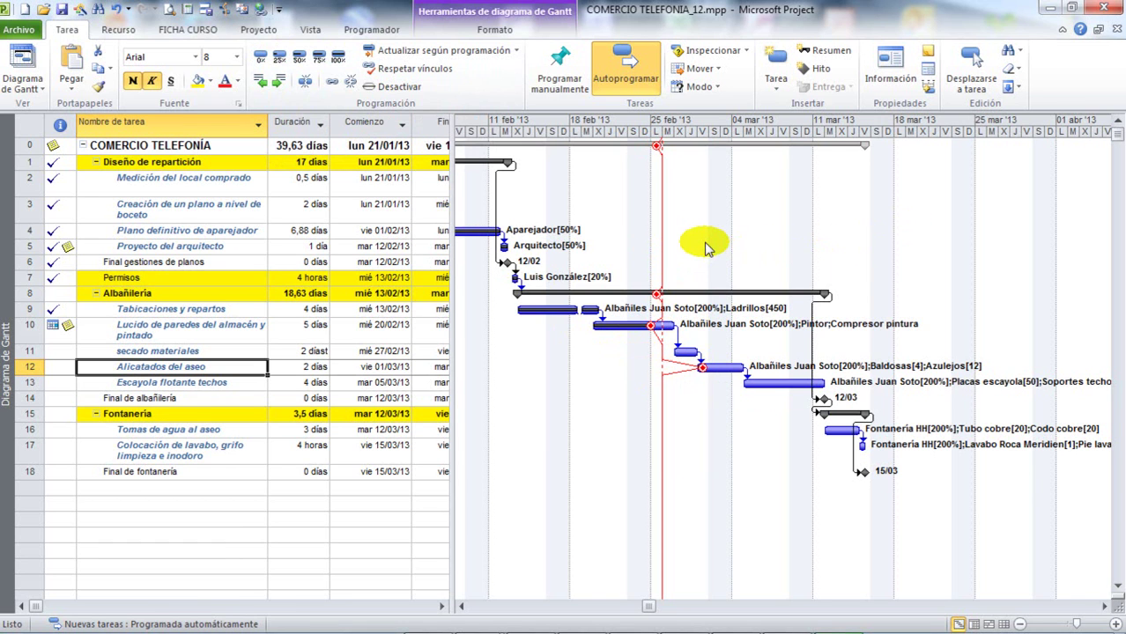
Base the Gantt chart's progress line on "Plan previsto" and apply the setting.
{"action": "left_click", "coordinate": [224, 13]}
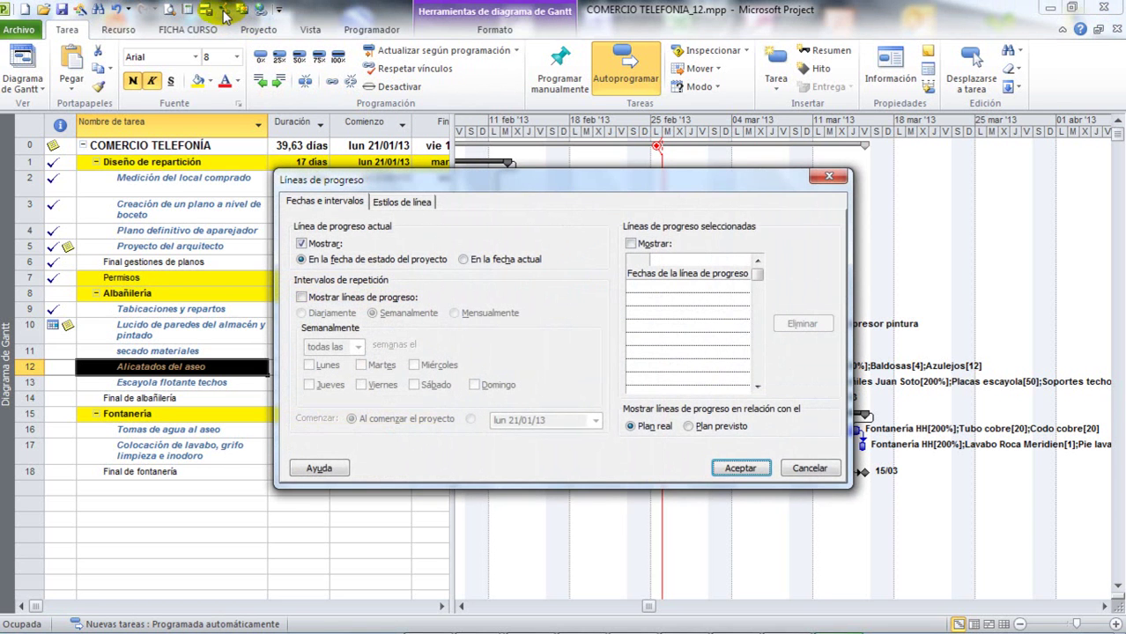
{"action": "left_click_drag", "start_coordinate": [459, 191], "coordinate": [249, 143]}
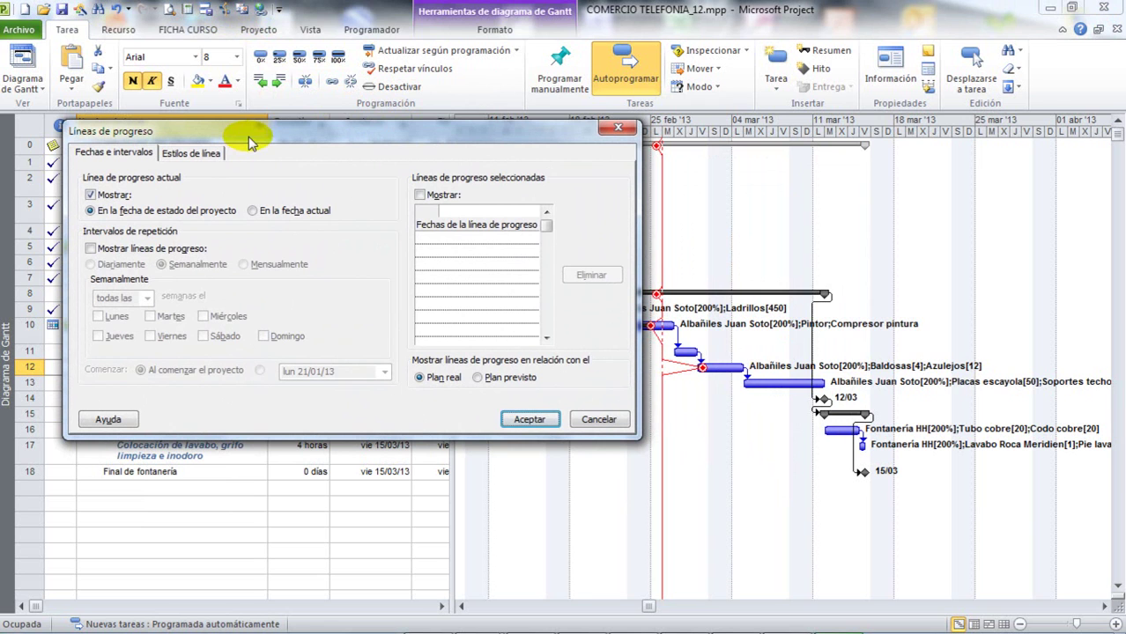
{"action": "left_click", "coordinate": [422, 379]}
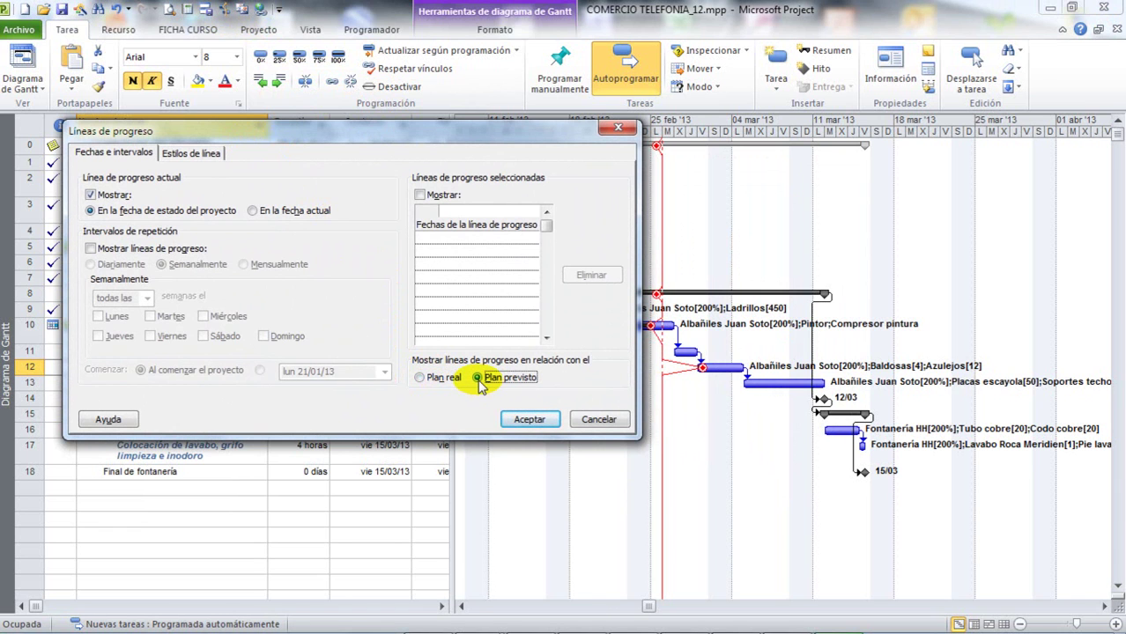
{"action": "left_click", "coordinate": [529, 419]}
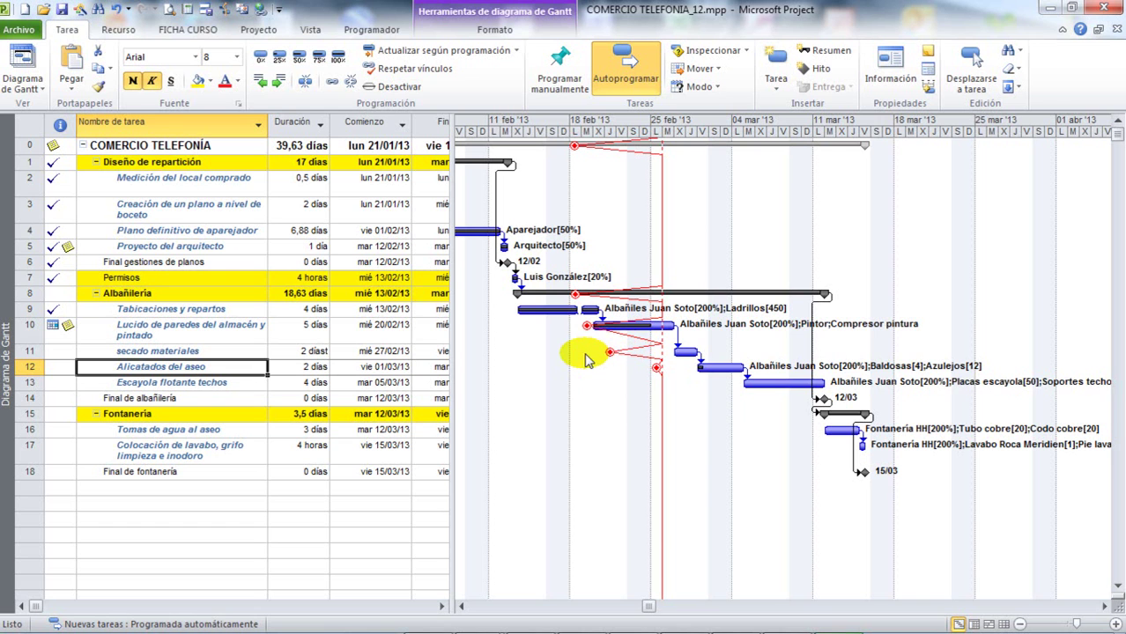
Switch to the "Gantt de seguimiento" view and show its progress line at the project status date, based on "Plan previsto".
{"action": "left_click", "coordinate": [32, 86]}
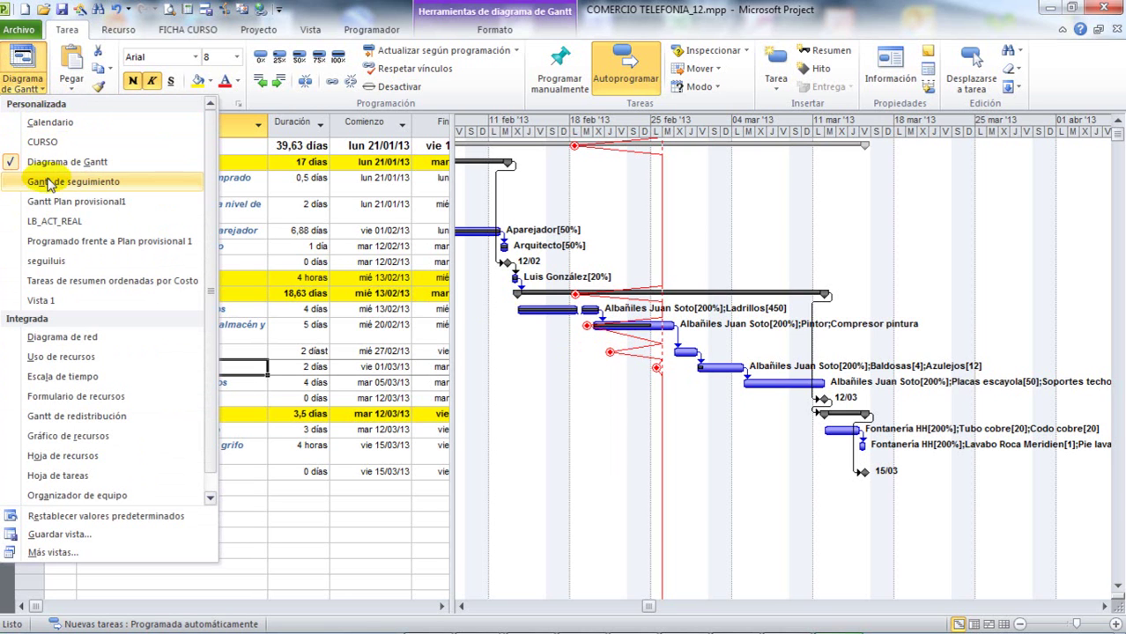
{"action": "left_click", "coordinate": [80, 182]}
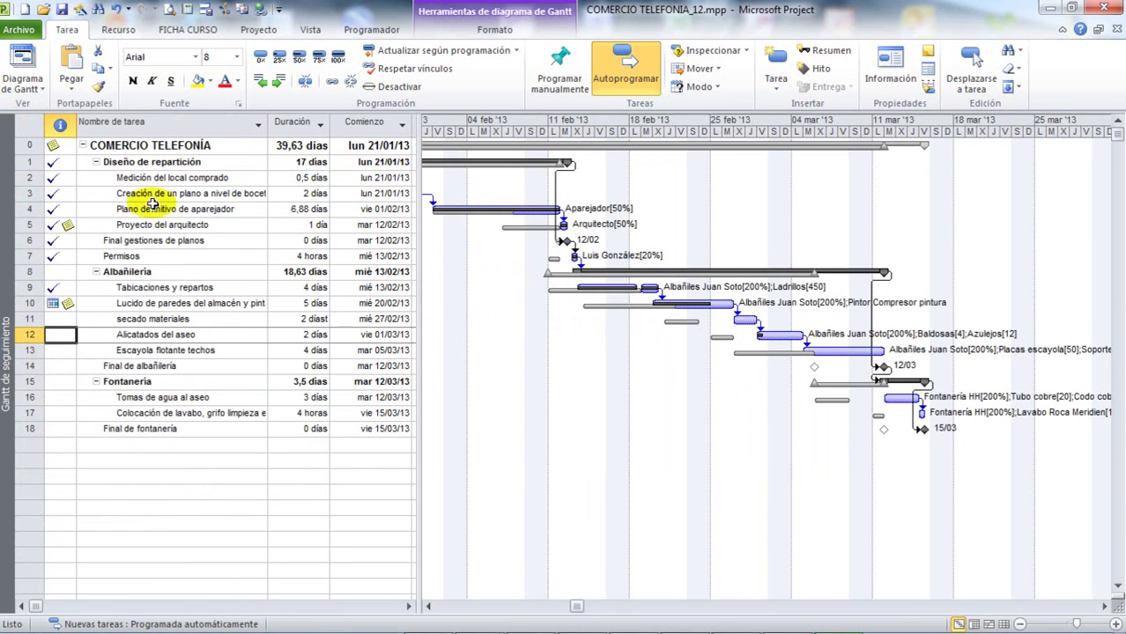
{"action": "right_click", "coordinate": [646, 342]}
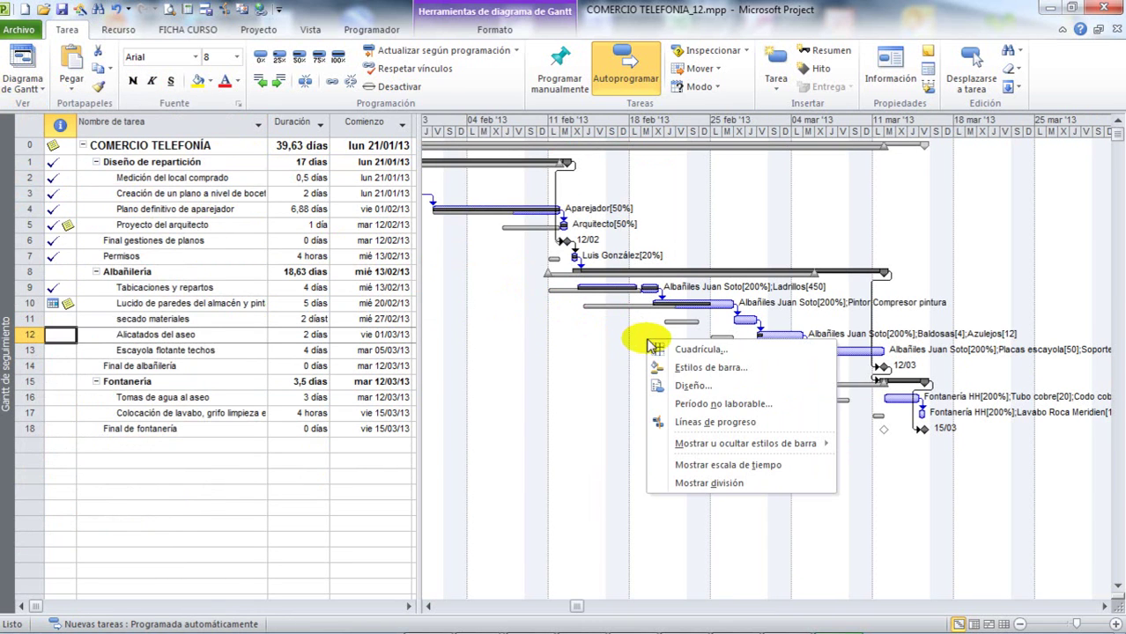
{"action": "left_click", "coordinate": [684, 423]}
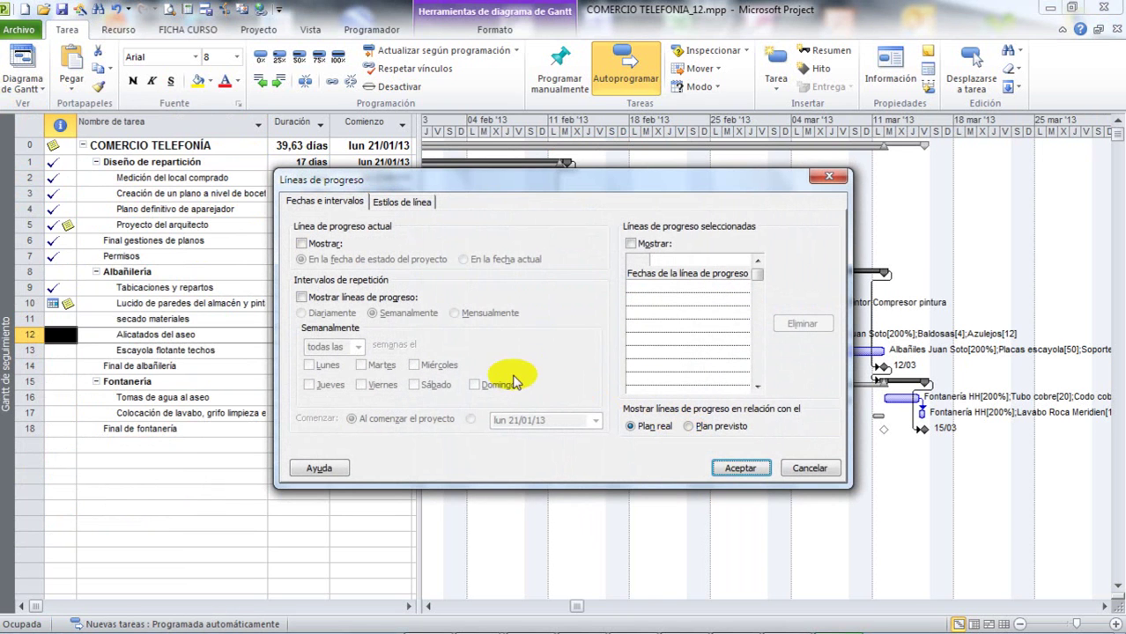
{"action": "left_click", "coordinate": [302, 244]}
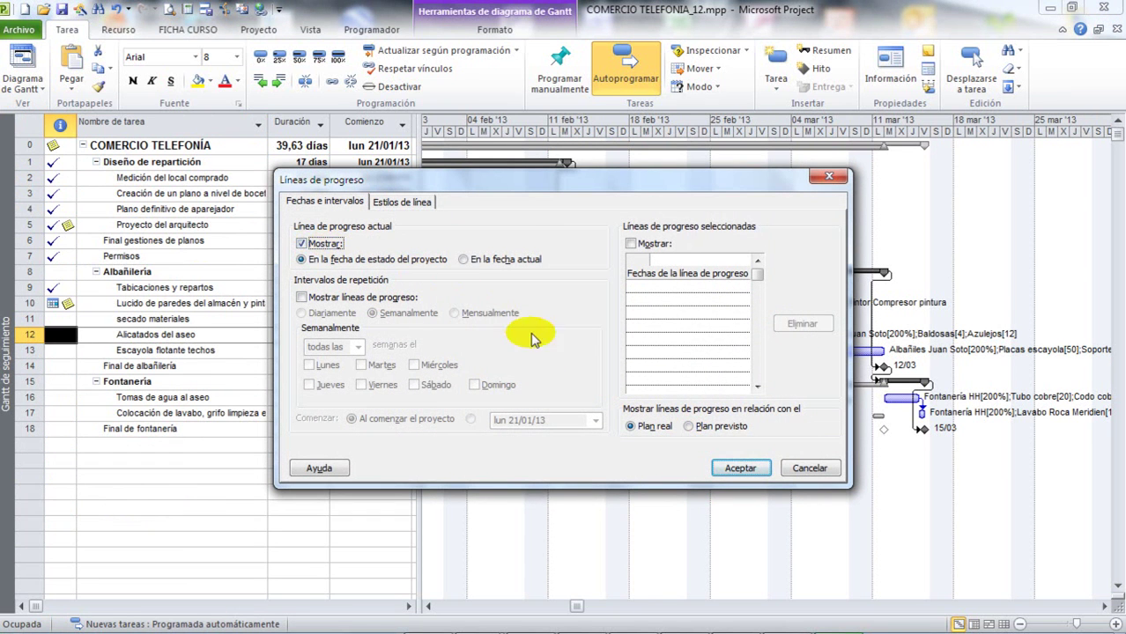
{"action": "left_click", "coordinate": [688, 427]}
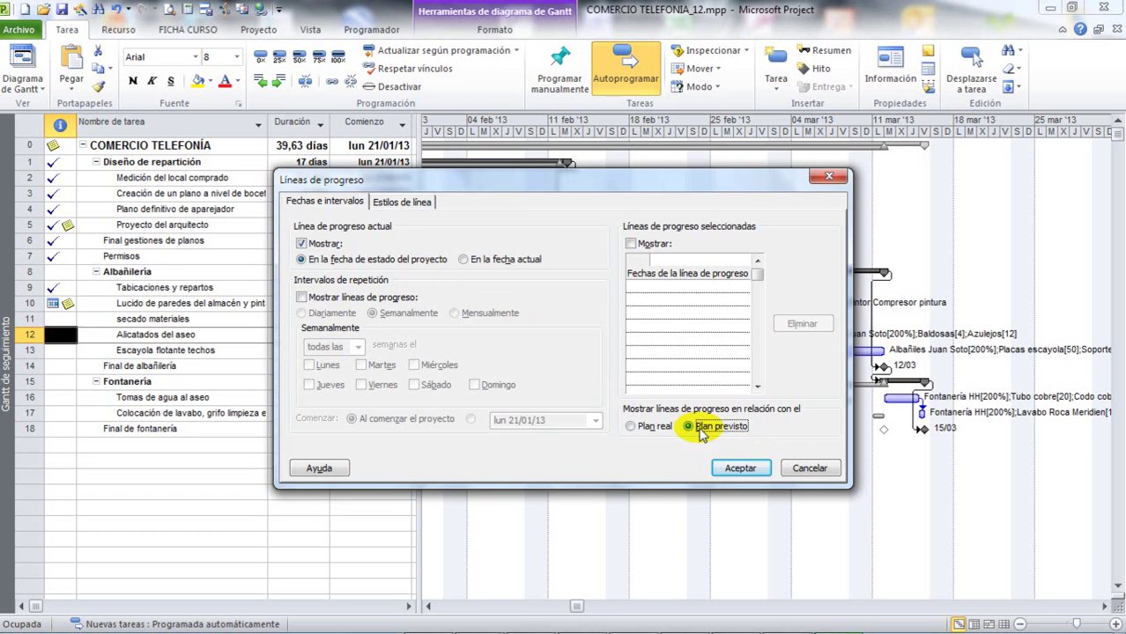
{"action": "left_click", "coordinate": [738, 469]}
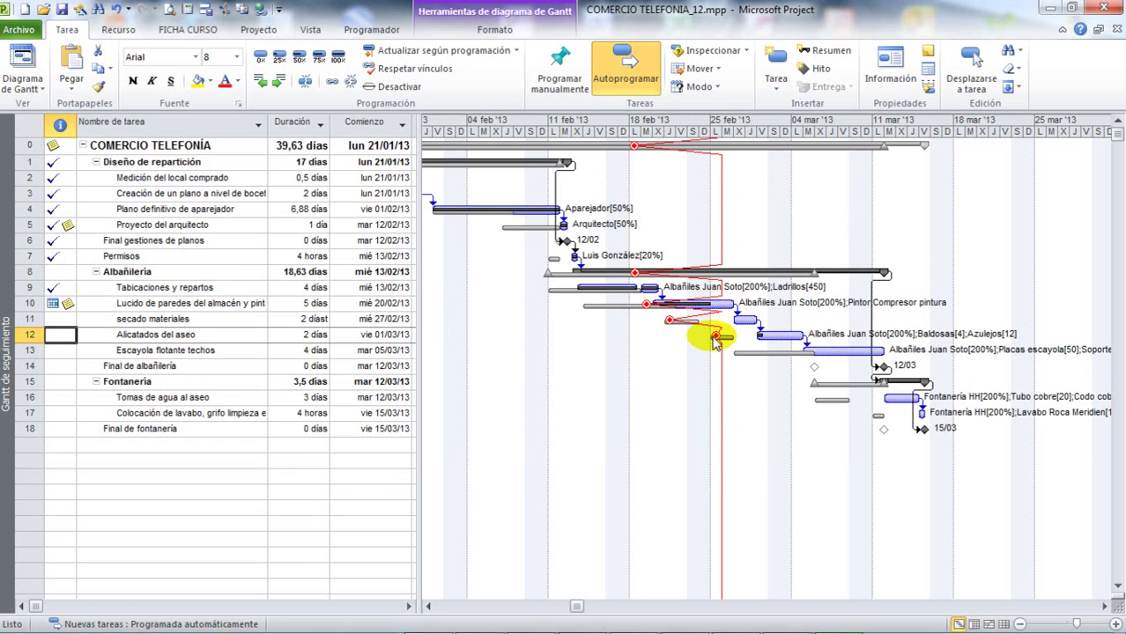
{"action": "mouse_move", "coordinate": [714, 343]}
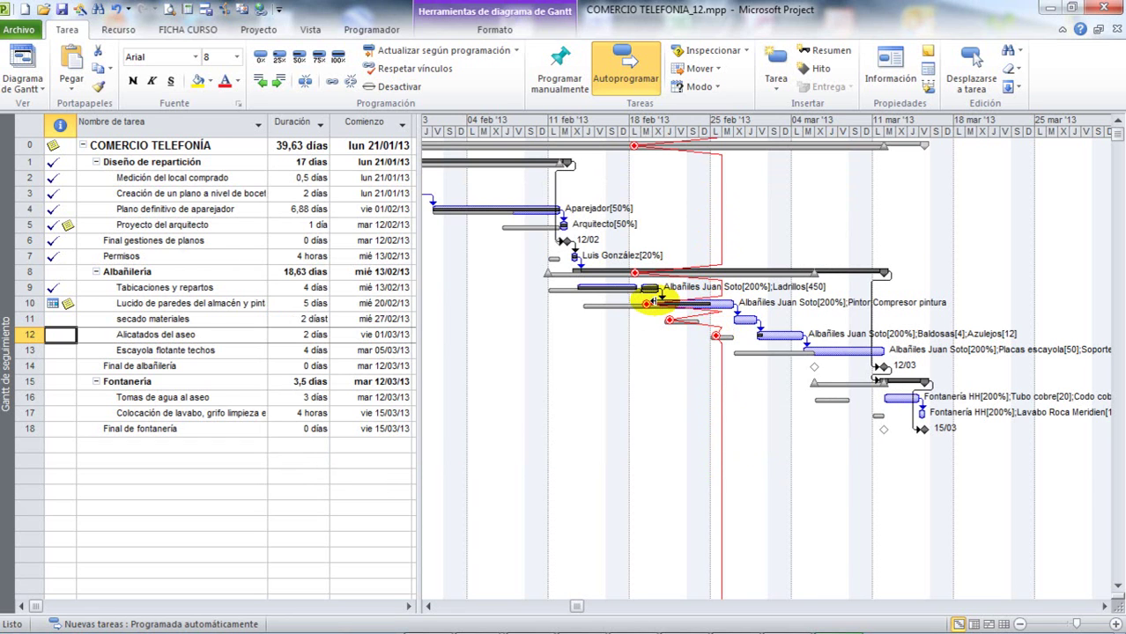
{"action": "mouse_move", "coordinate": [650, 301]}
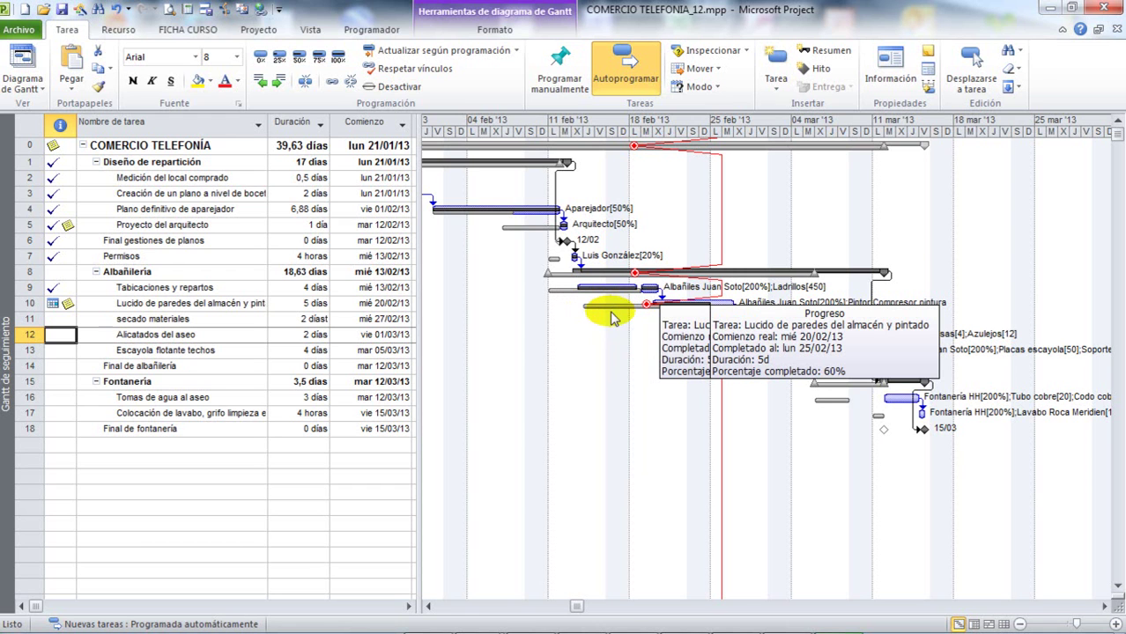
Reopen the progress line settings, enable selected progress lines, and add one for the date lun 18/02/13.
{"action": "double_click", "coordinate": [721, 236]}
{"action": "left_click_drag", "start_coordinate": [677, 182], "coordinate": [621, 196]}
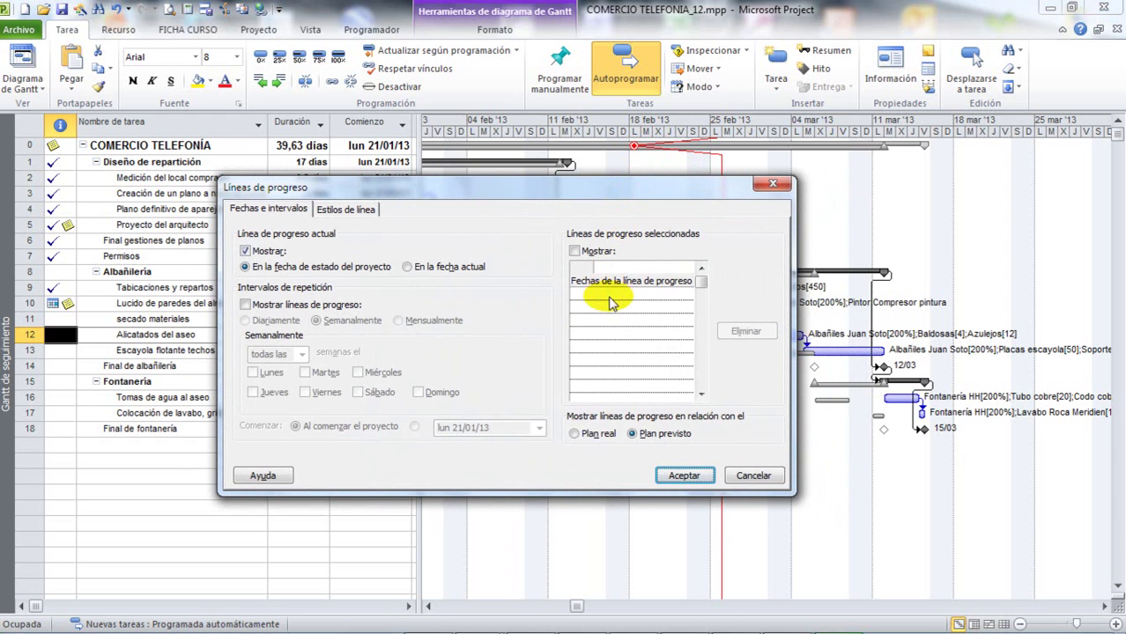
{"action": "left_click", "coordinate": [575, 252]}
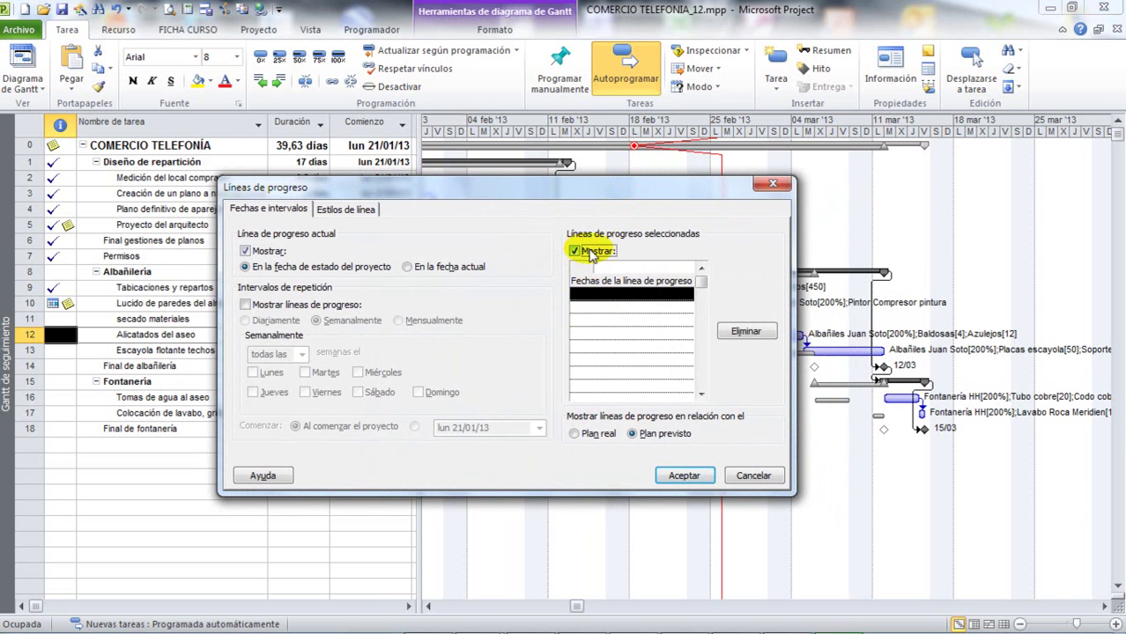
{"action": "left_click", "coordinate": [602, 296]}
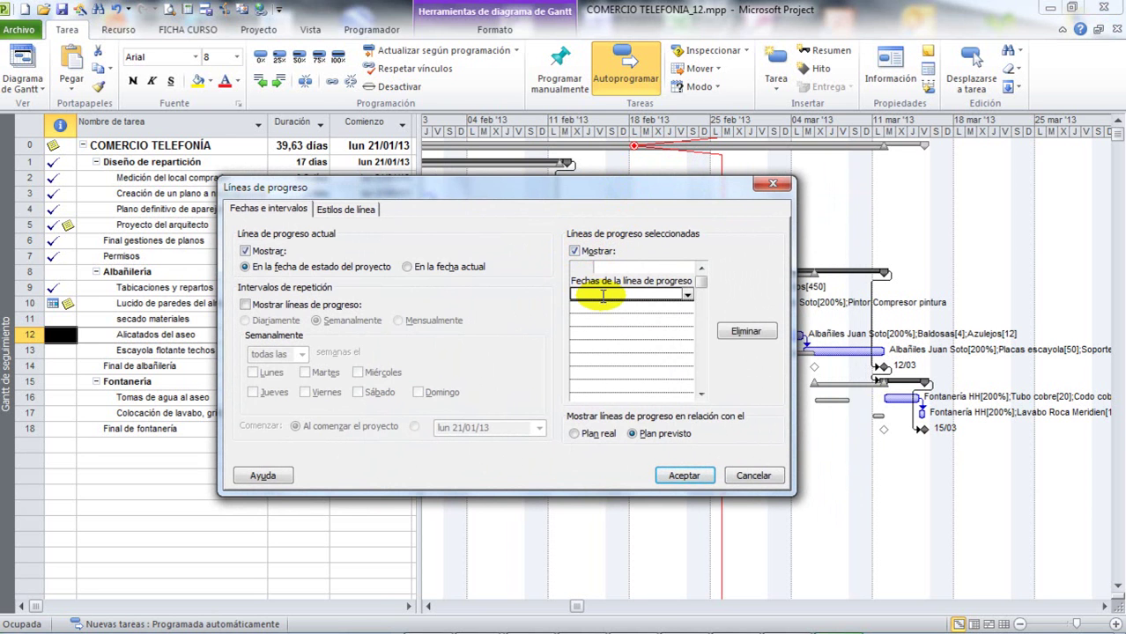
{"action": "left_click_drag", "start_coordinate": [607, 192], "coordinate": [538, 291]}
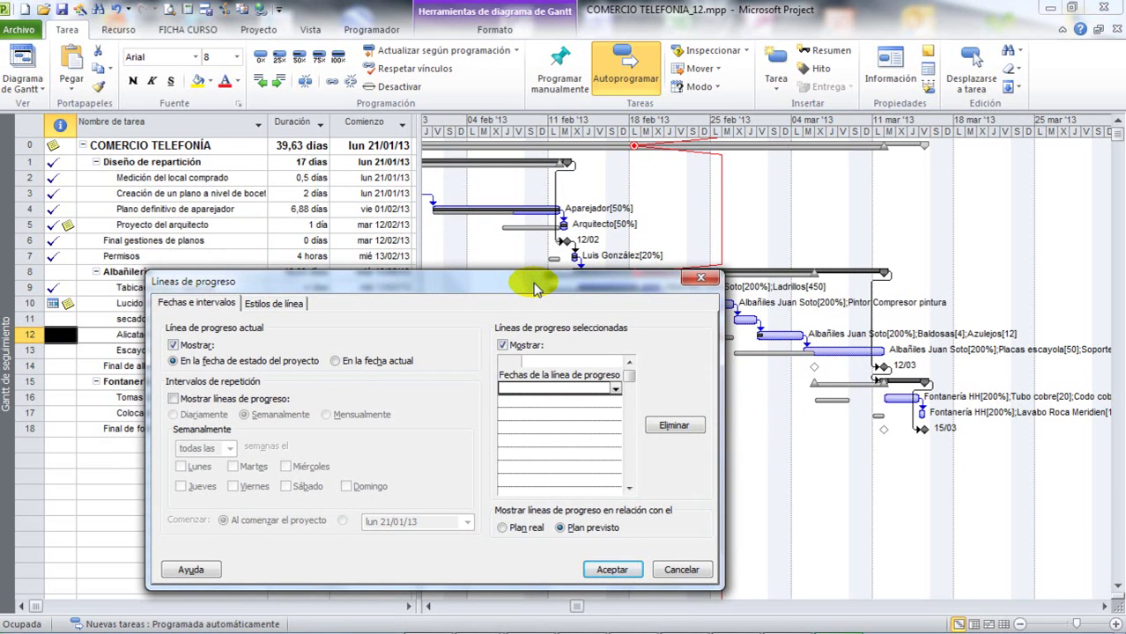
{"action": "left_click_drag", "start_coordinate": [536, 289], "coordinate": [505, 290]}
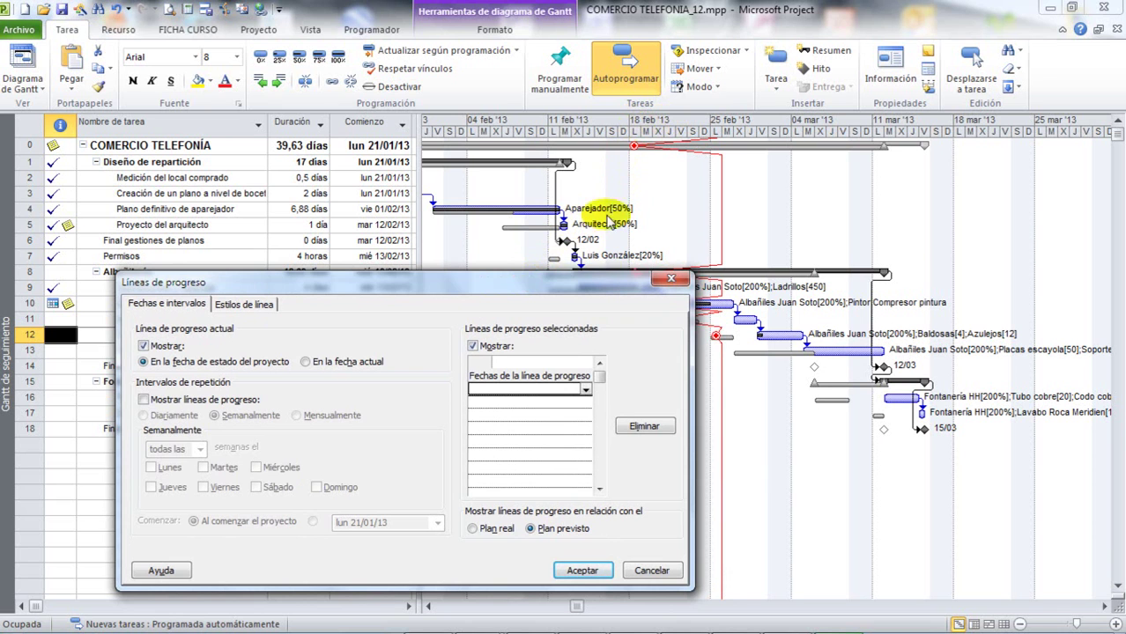
{"action": "left_click", "coordinate": [585, 391]}
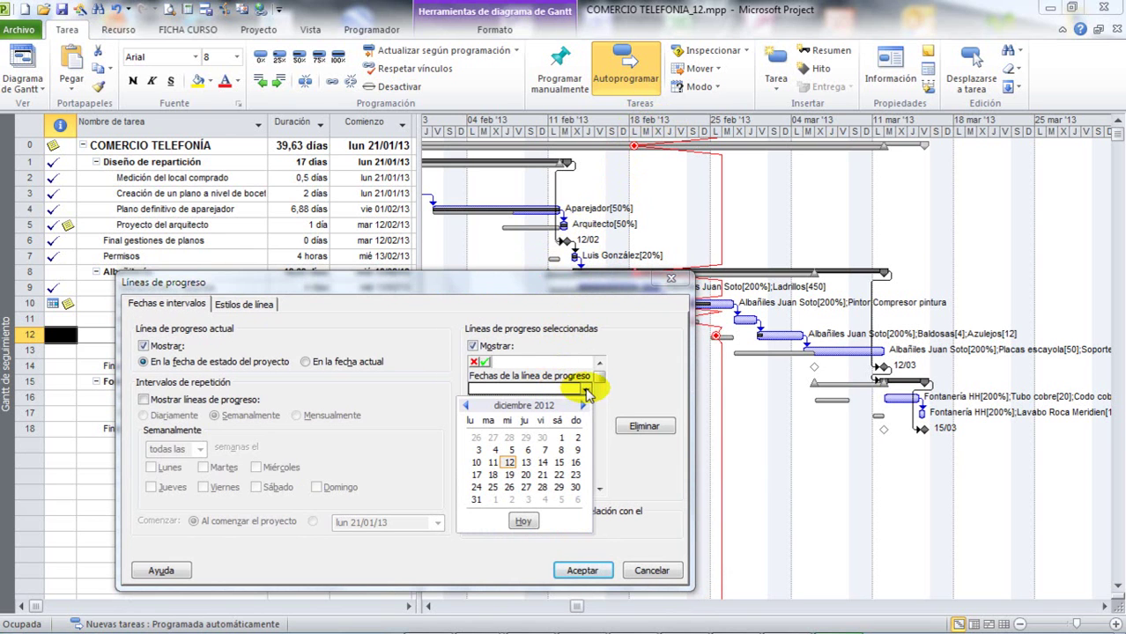
{"action": "left_click", "coordinate": [583, 405]}
{"action": "left_click", "coordinate": [582, 406]}
{"action": "left_click", "coordinate": [583, 405]}
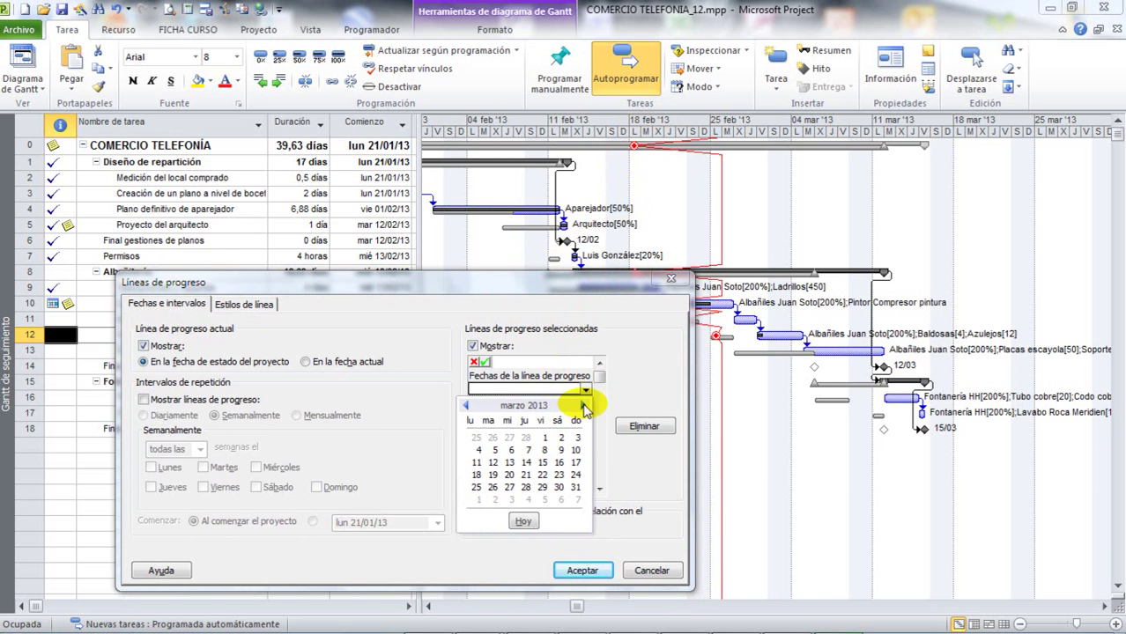
{"action": "left_click", "coordinate": [466, 405]}
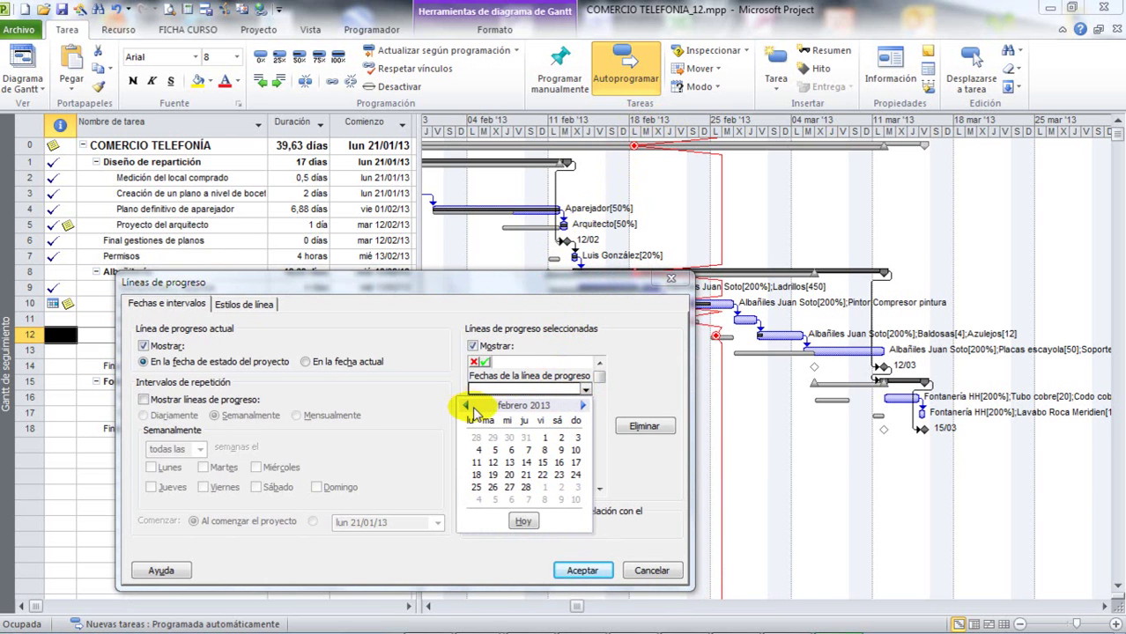
{"action": "left_click", "coordinate": [476, 474]}
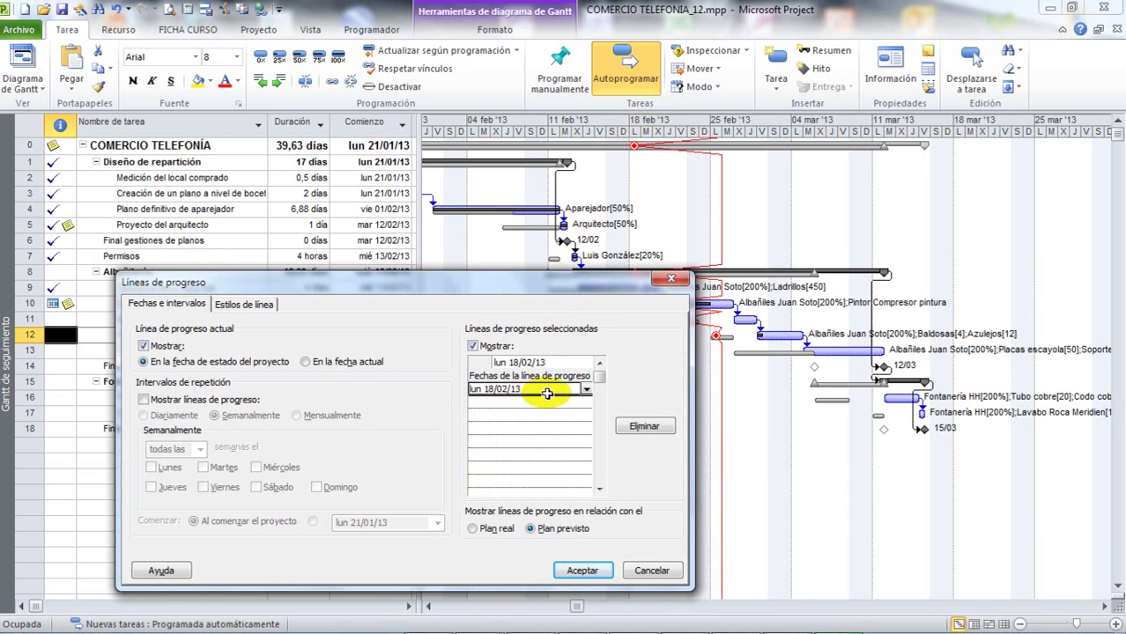
Base the progress lines on "Plan real", apply the settings, and inspect the "Lucido de paredes del almacén y pintado" bar.
{"action": "left_click", "coordinate": [480, 529]}
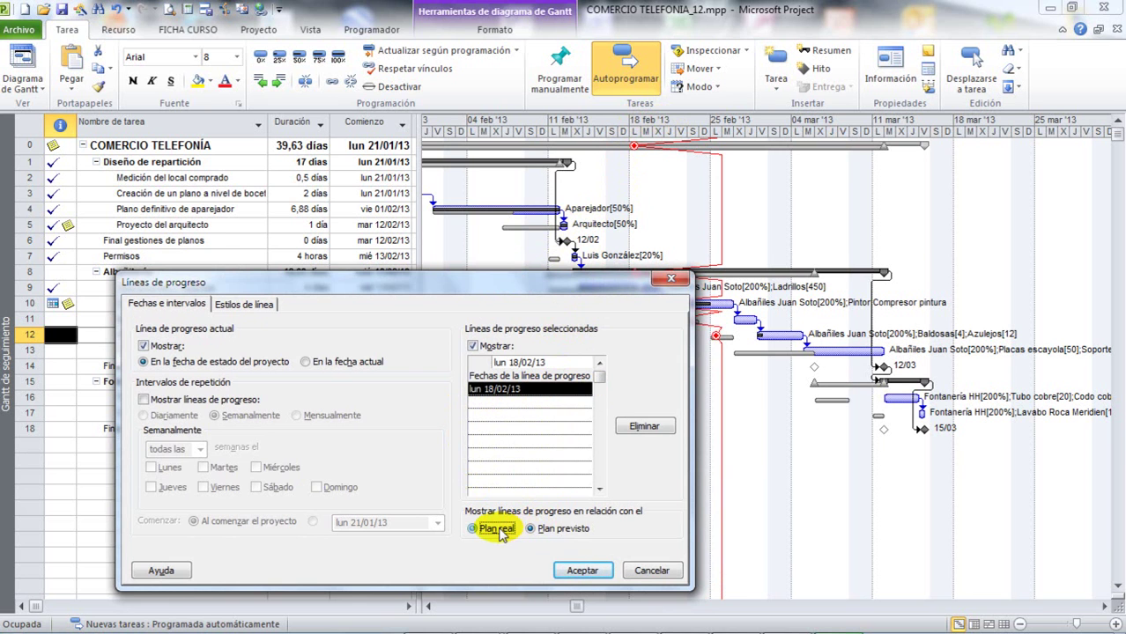
{"action": "left_click", "coordinate": [581, 571]}
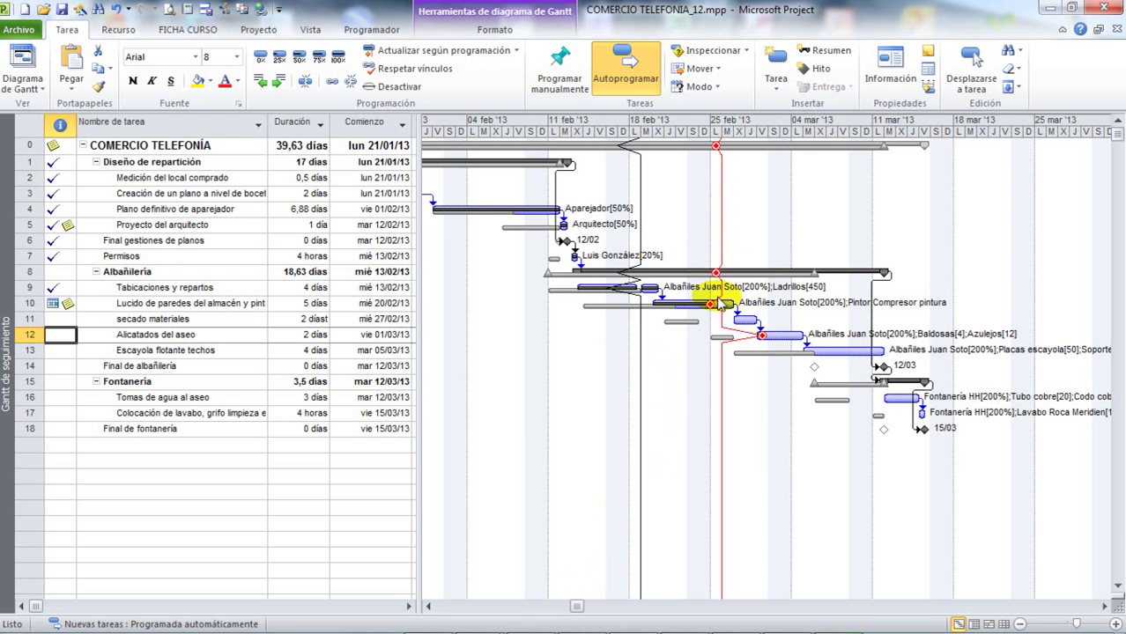
{"action": "mouse_move", "coordinate": [711, 306]}
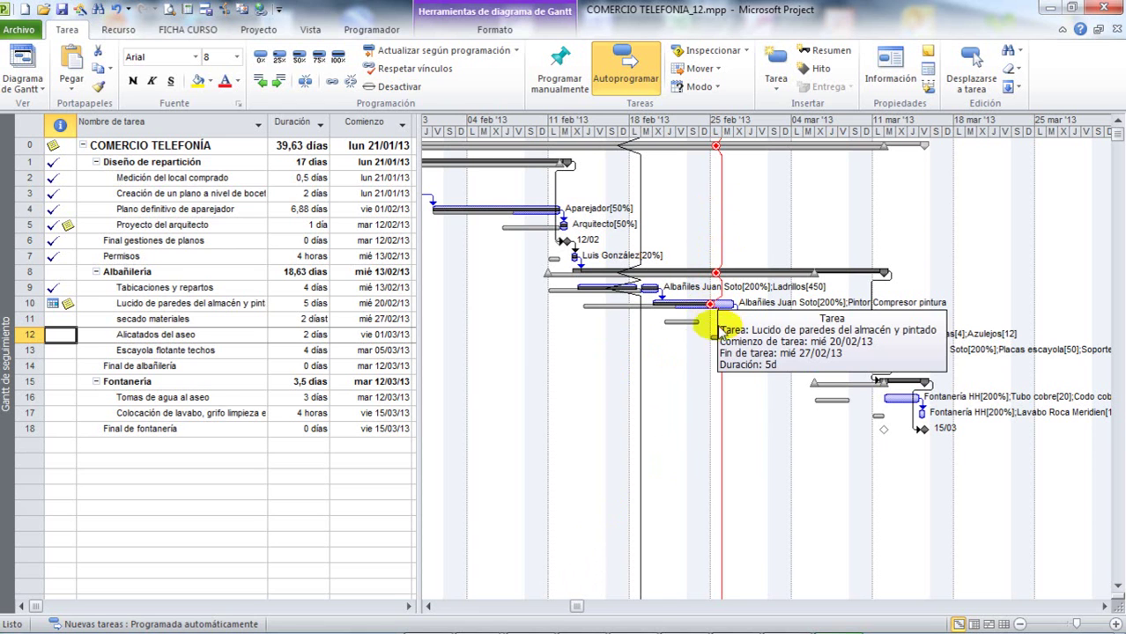
{"action": "scroll", "coordinate": [700, 398], "scroll_direction": "down", "scroll_amount": 2}
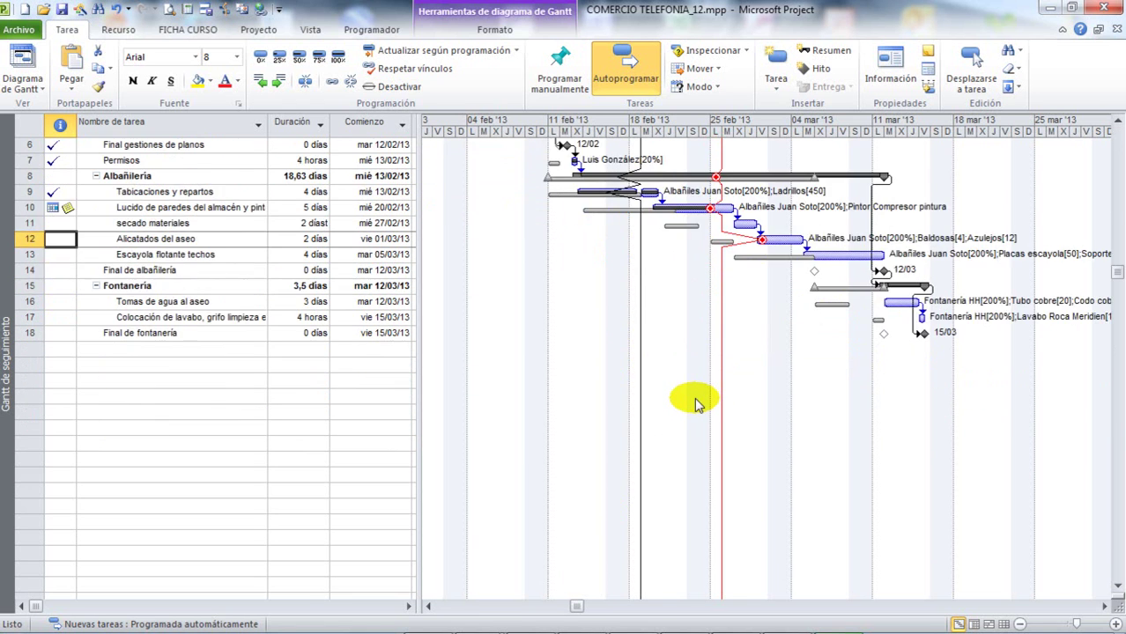
Inspect the progress details of the "Alicatados del aseo" task on the Gantt chart.
{"action": "scroll", "coordinate": [705, 388], "scroll_direction": "up", "scroll_amount": 2}
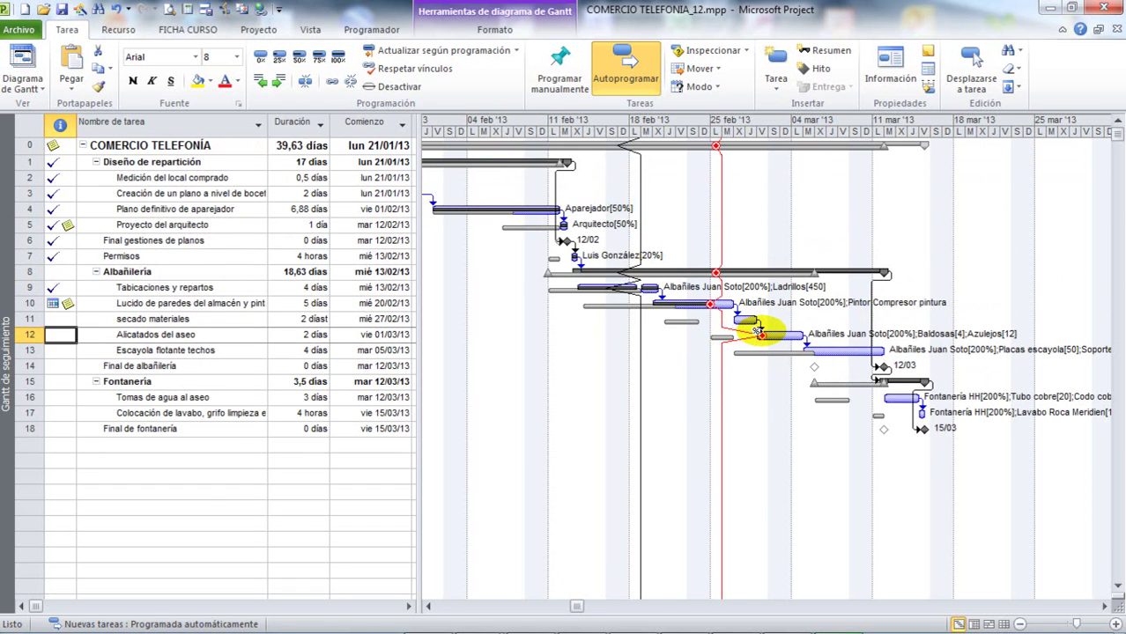
{"action": "mouse_move", "coordinate": [759, 330]}
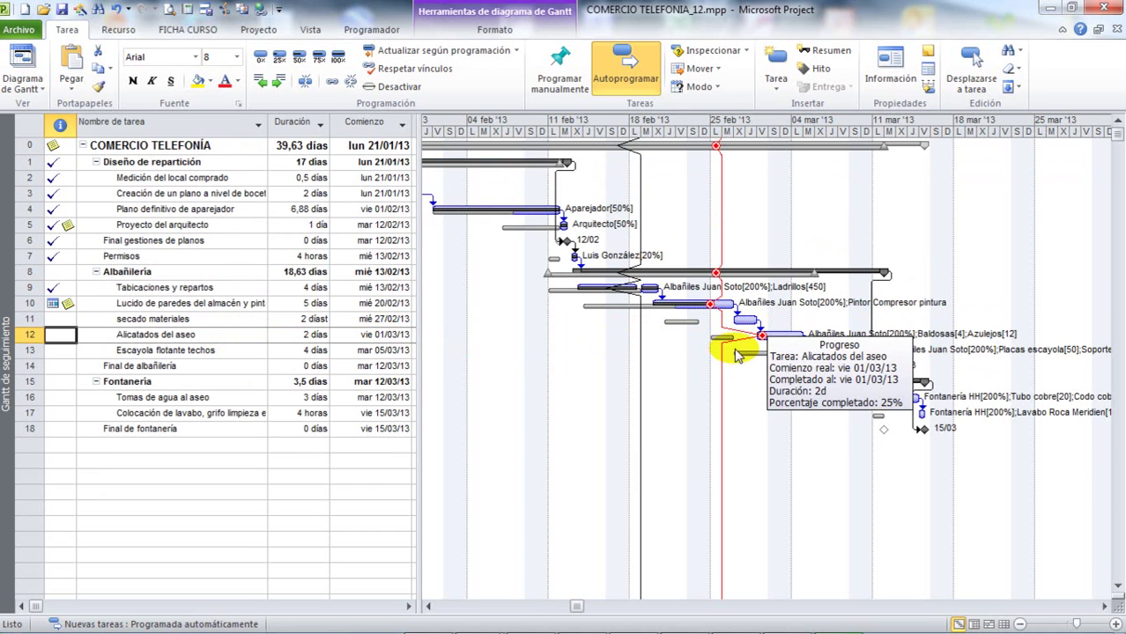
Reopen the progress line settings and try placing the current progress line at the current date.
{"action": "double_click", "coordinate": [721, 188]}
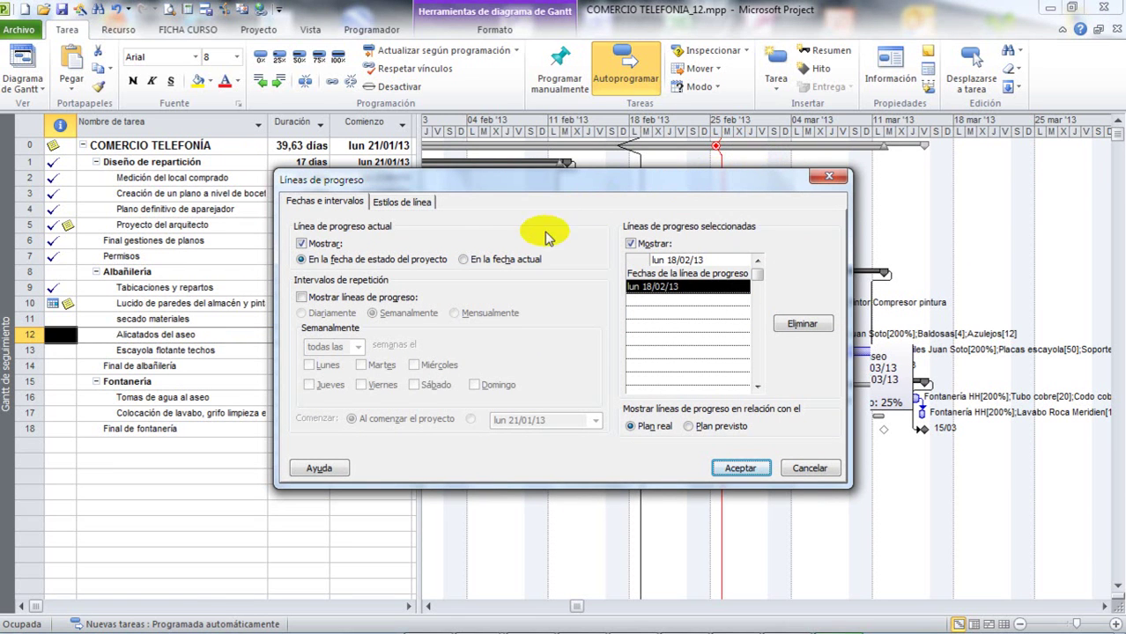
{"action": "left_click", "coordinate": [474, 264]}
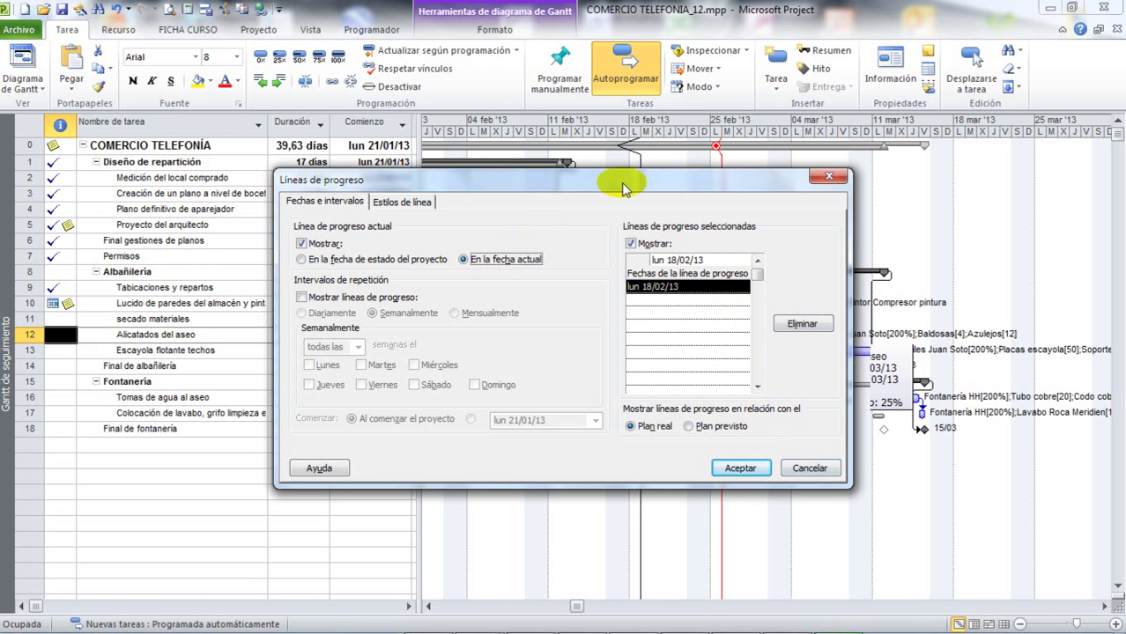
{"action": "left_click_drag", "start_coordinate": [614, 179], "coordinate": [625, 151]}
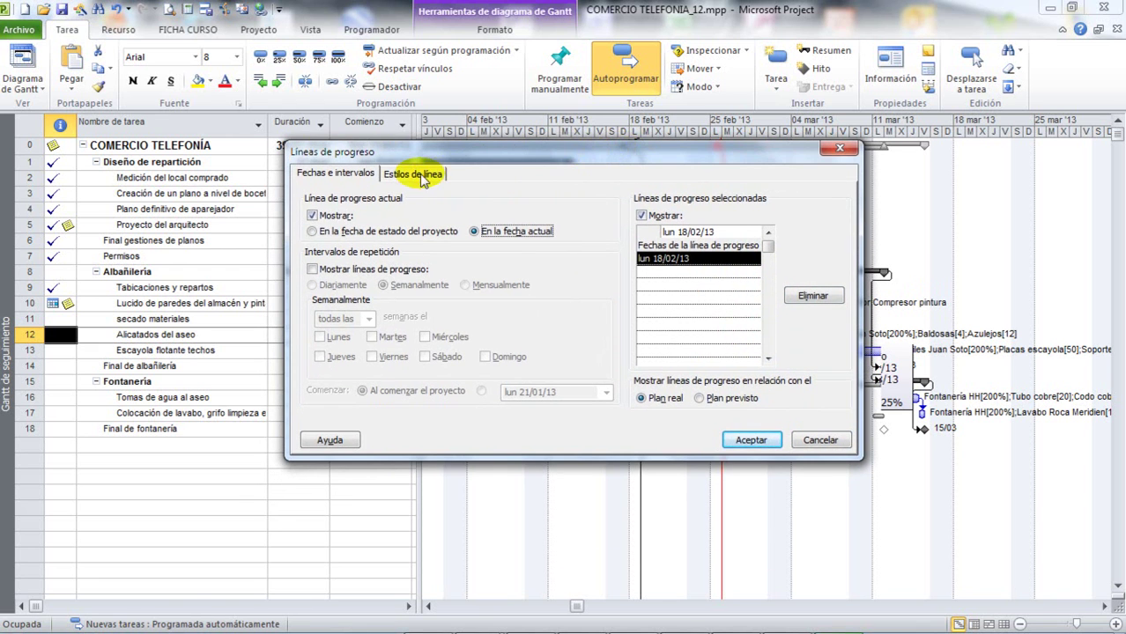
Try the four progress line types in the line style settings, and discard the dialog's changes.
{"action": "left_click", "coordinate": [413, 176]}
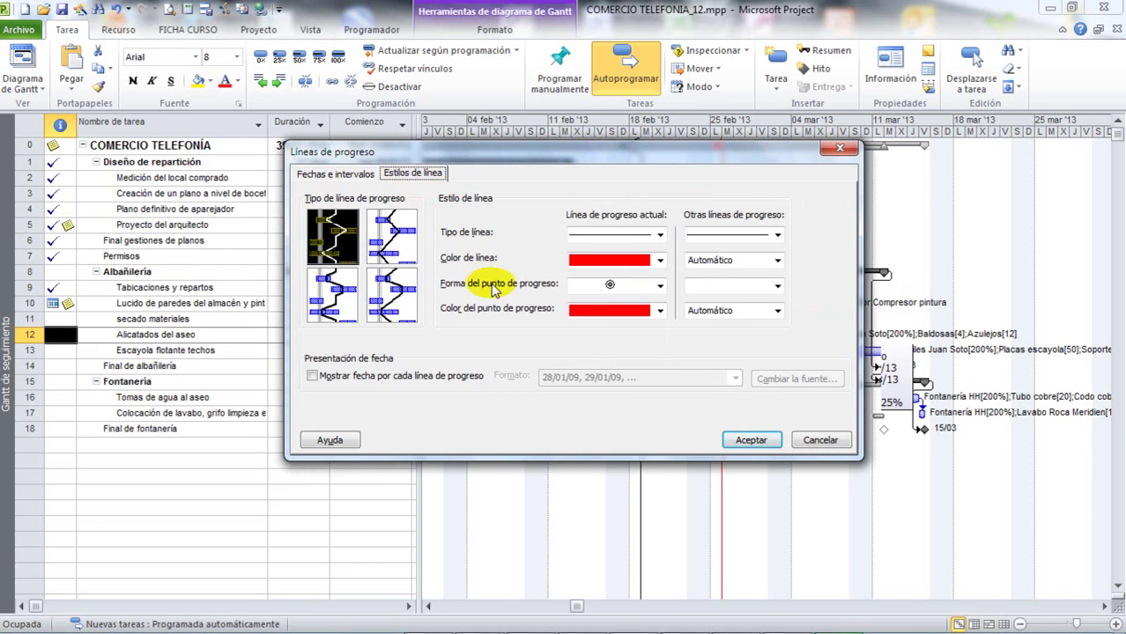
{"action": "scroll", "coordinate": [607, 280], "scroll_direction": "down", "scroll_amount": 1}
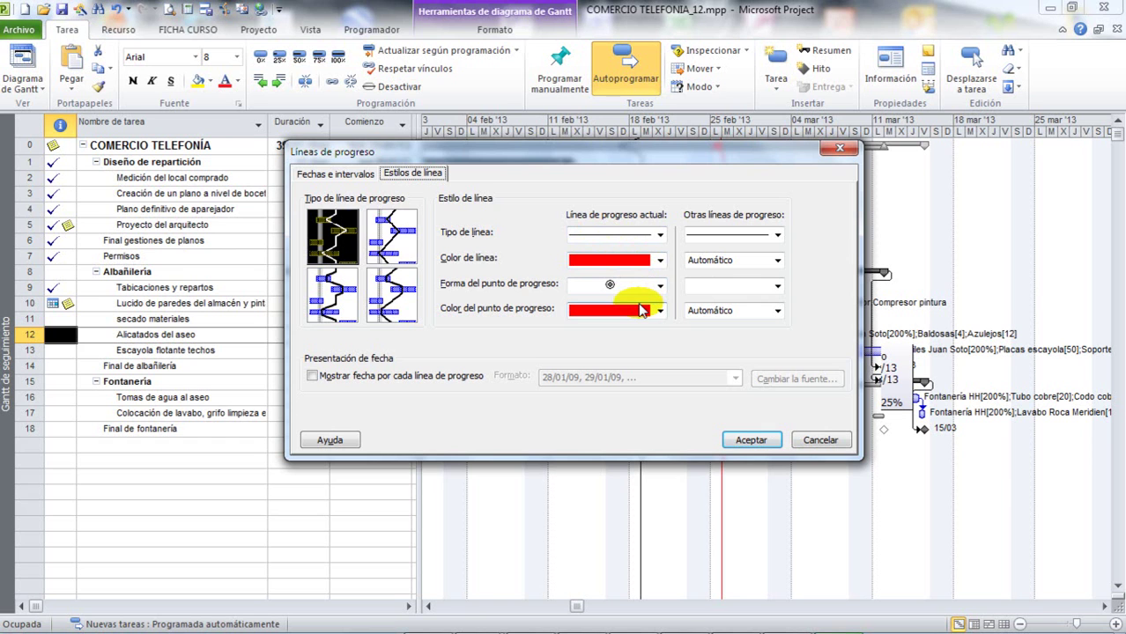
{"action": "left_click", "coordinate": [389, 229]}
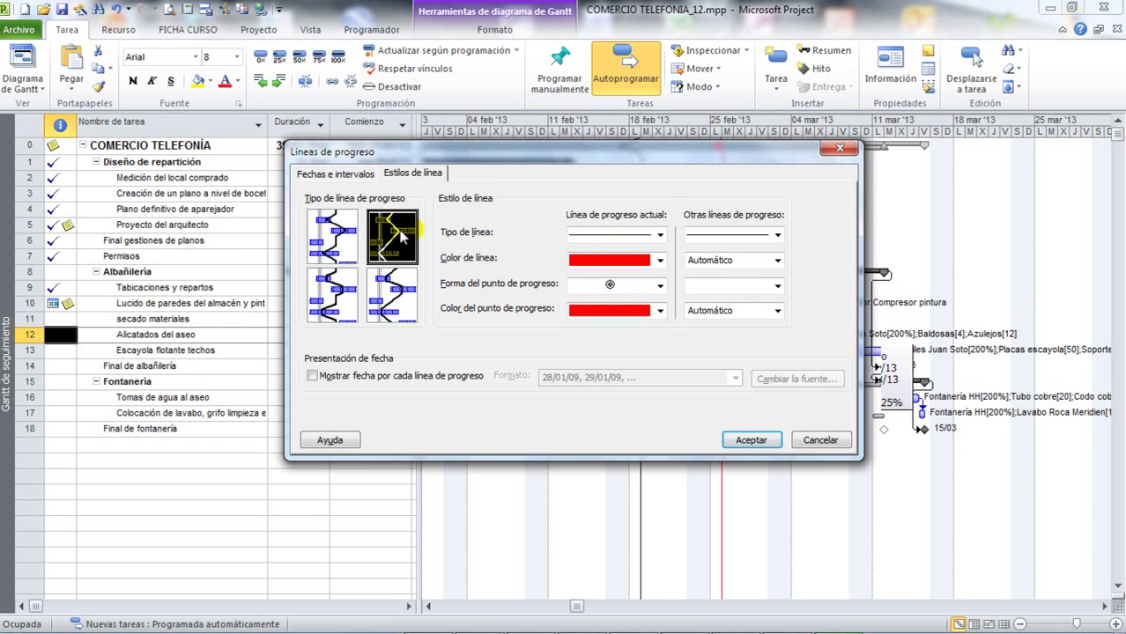
{"action": "left_click", "coordinate": [398, 293]}
{"action": "left_click", "coordinate": [339, 288]}
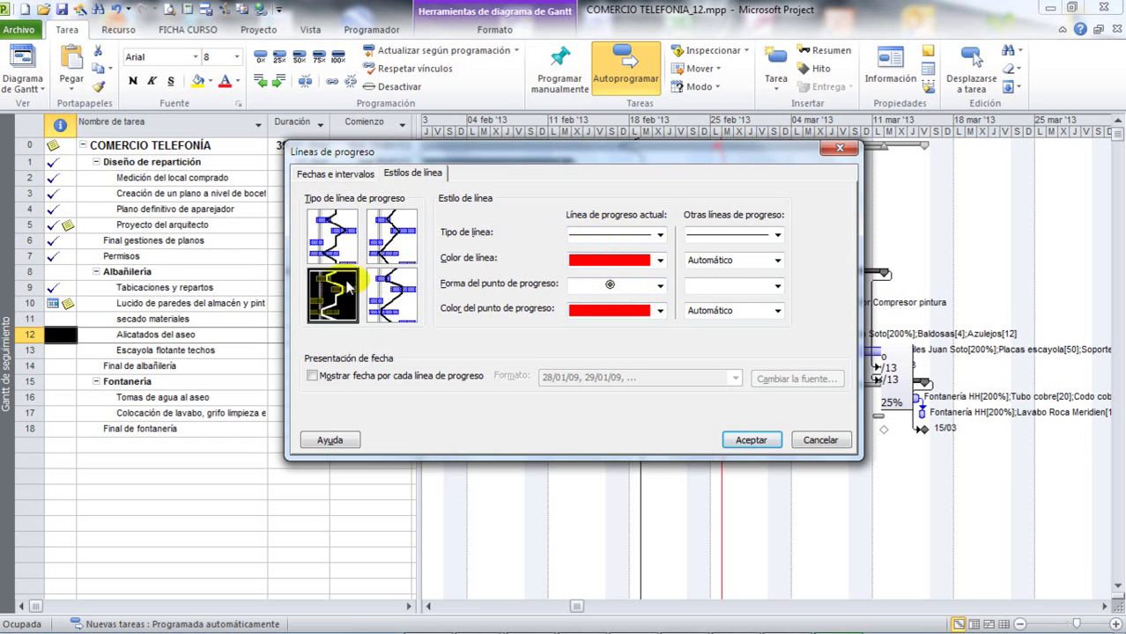
{"action": "left_click", "coordinate": [348, 238]}
{"action": "left_click", "coordinate": [389, 233]}
{"action": "left_click", "coordinate": [392, 295]}
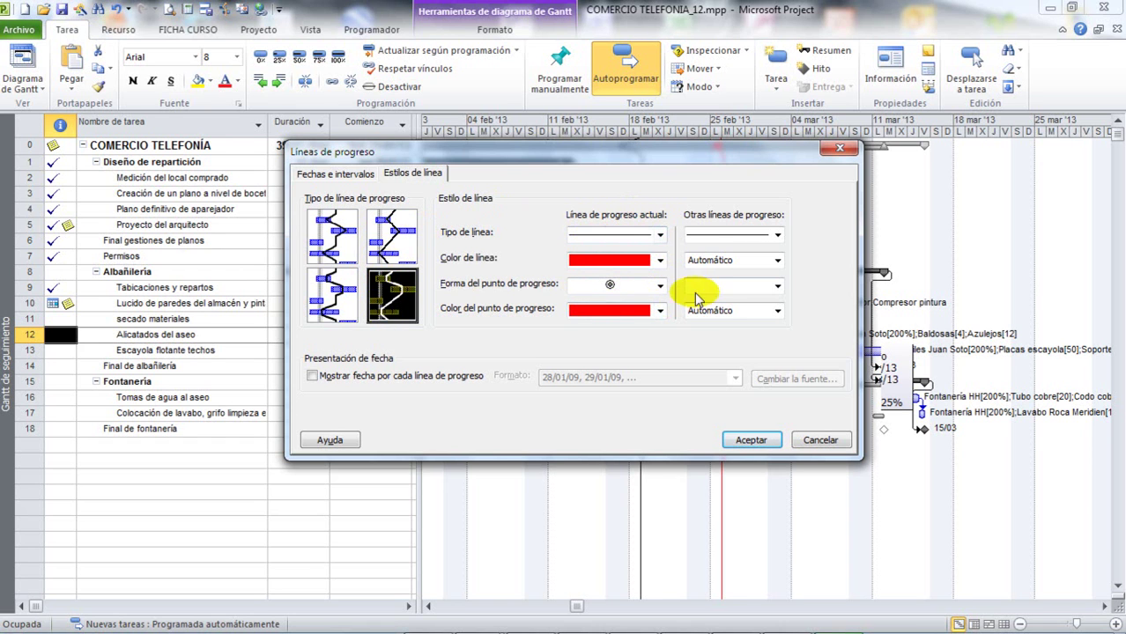
{"action": "left_click", "coordinate": [820, 439]}
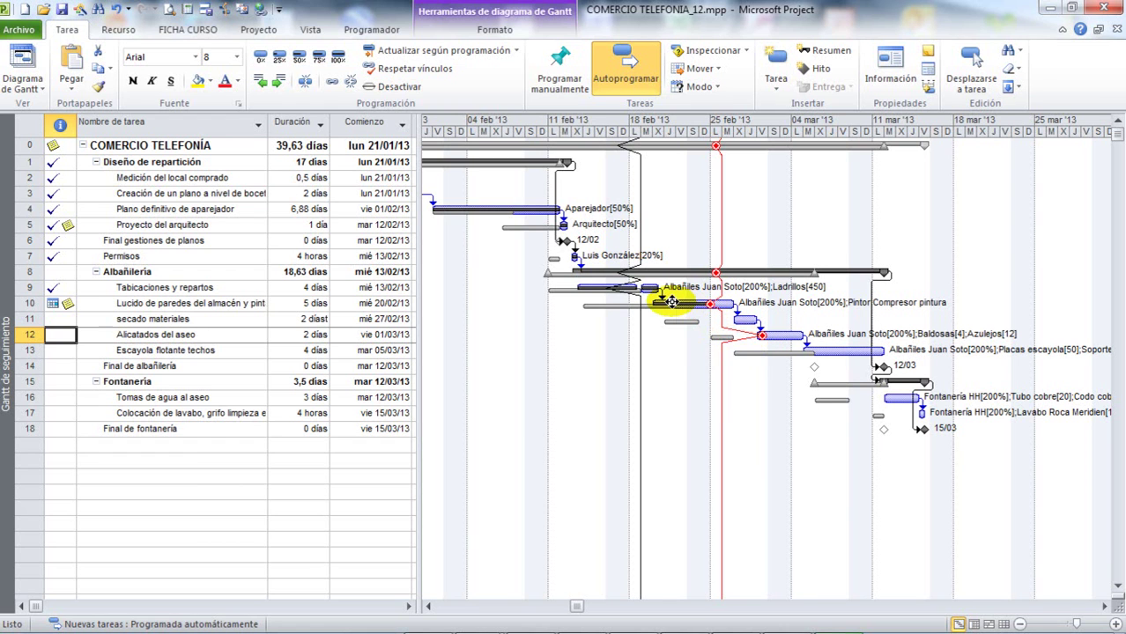
{"action": "mouse_move", "coordinate": [671, 303]}
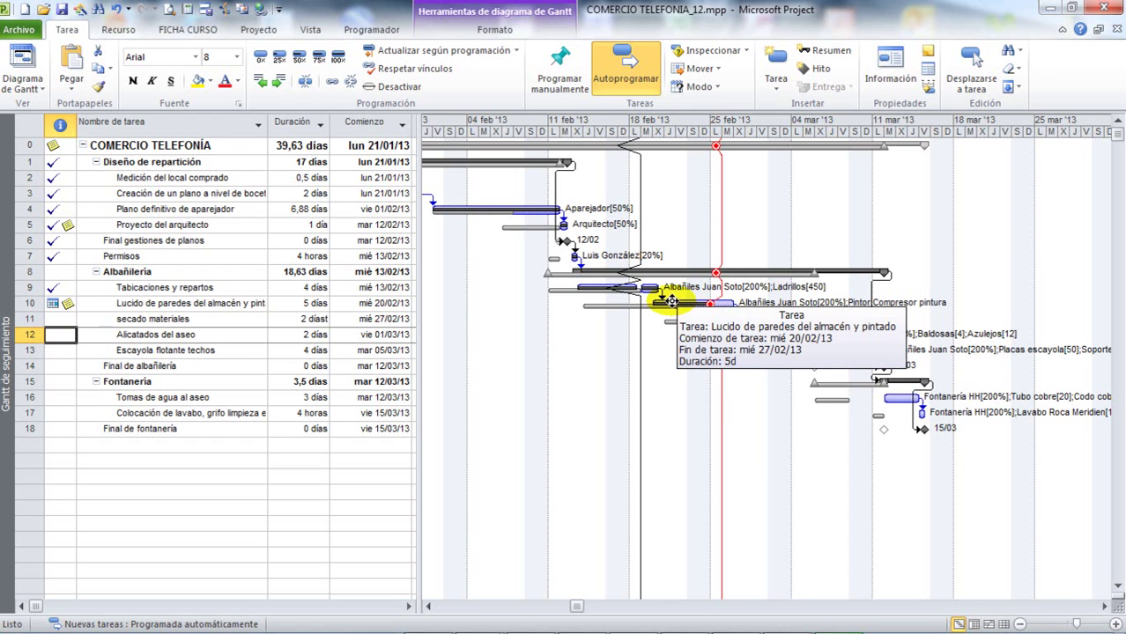